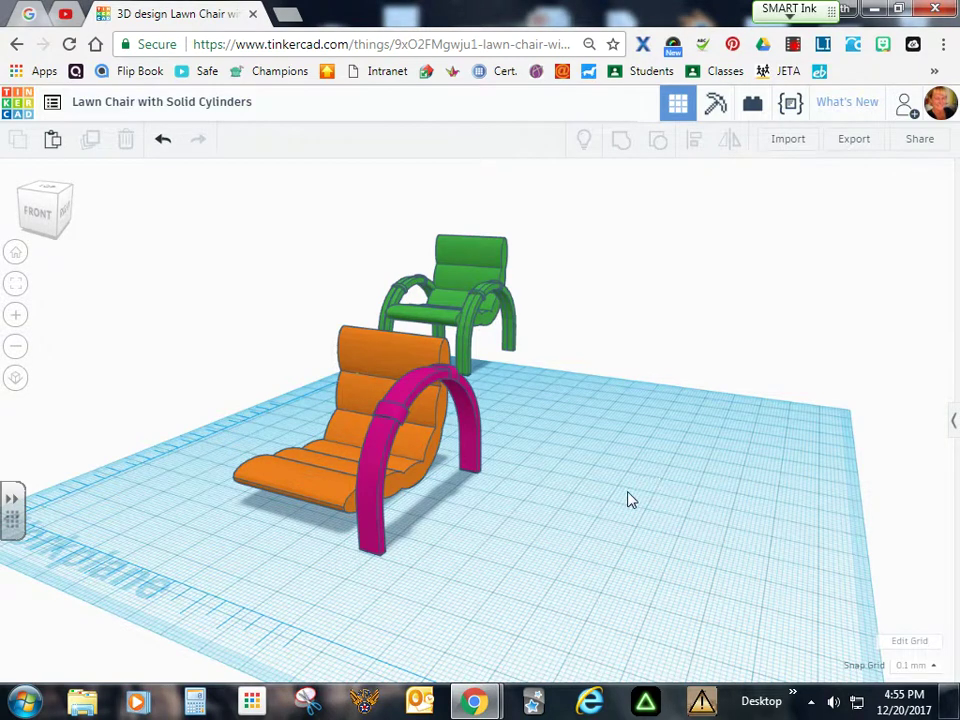
- Move the green finished chair closer to the orange seat, about 116 mm back from the ruler origin
right_drag(630, 500, 504, 484)
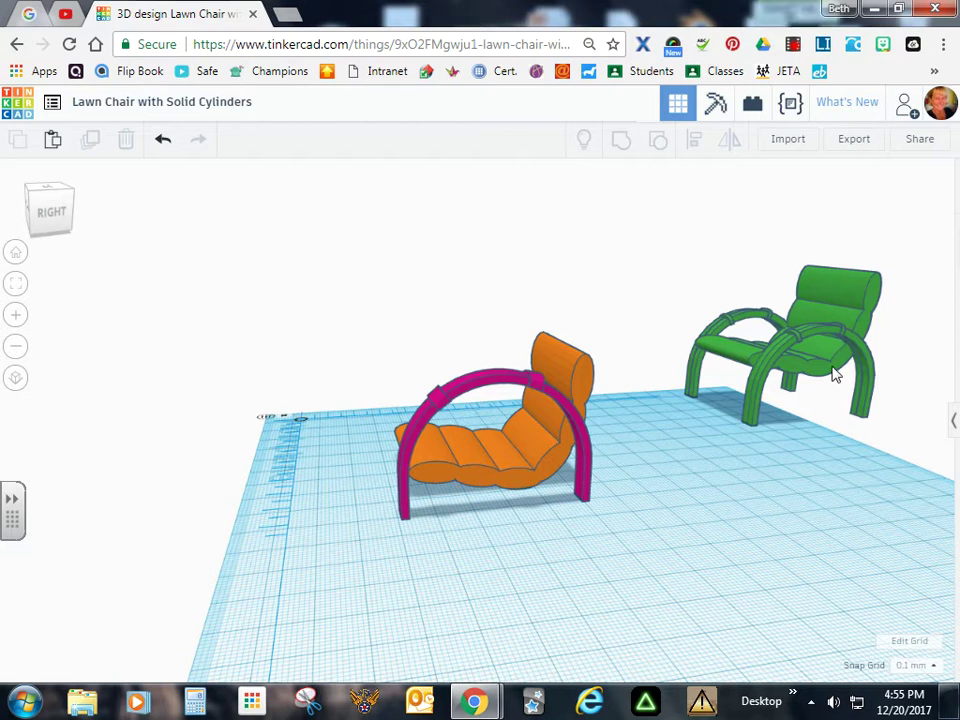
drag(836, 371, 775, 347)
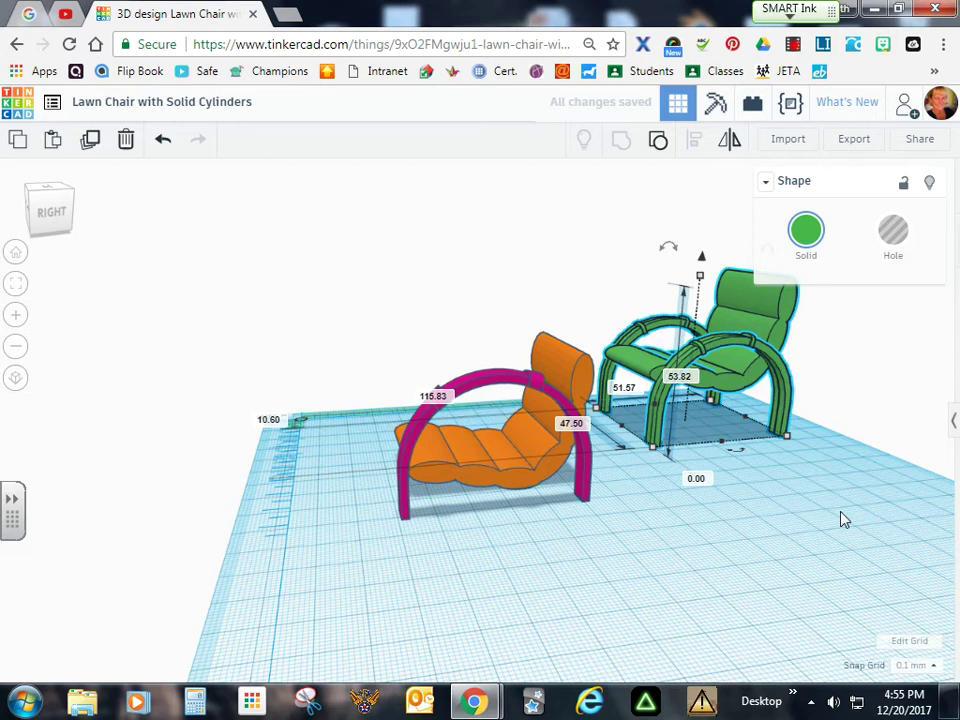
- Shift the orange seat forward relative to the magenta armrest, to a 24.55 mm depth offset on the ruler
right_drag(843, 519, 755, 510)
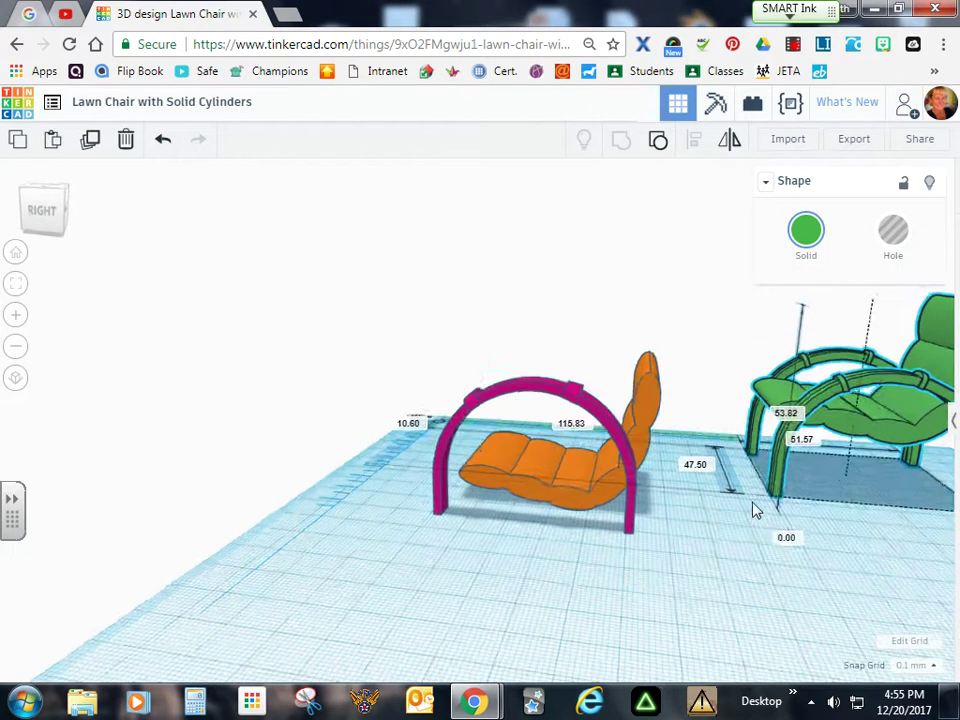
right_drag(872, 518, 786, 466)
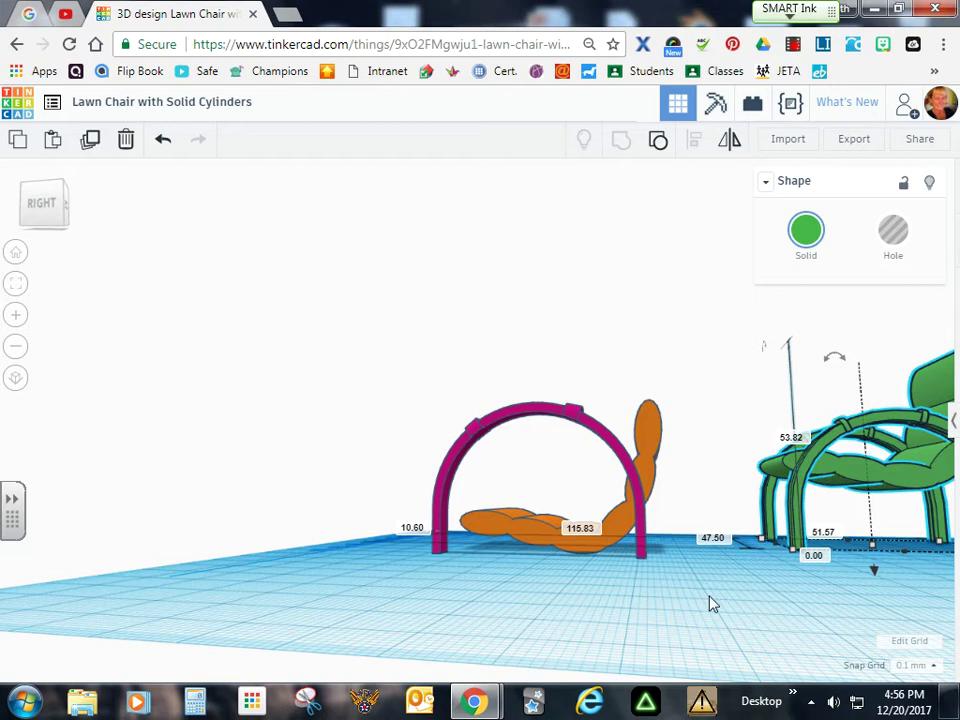
right_drag(709, 597, 563, 413)
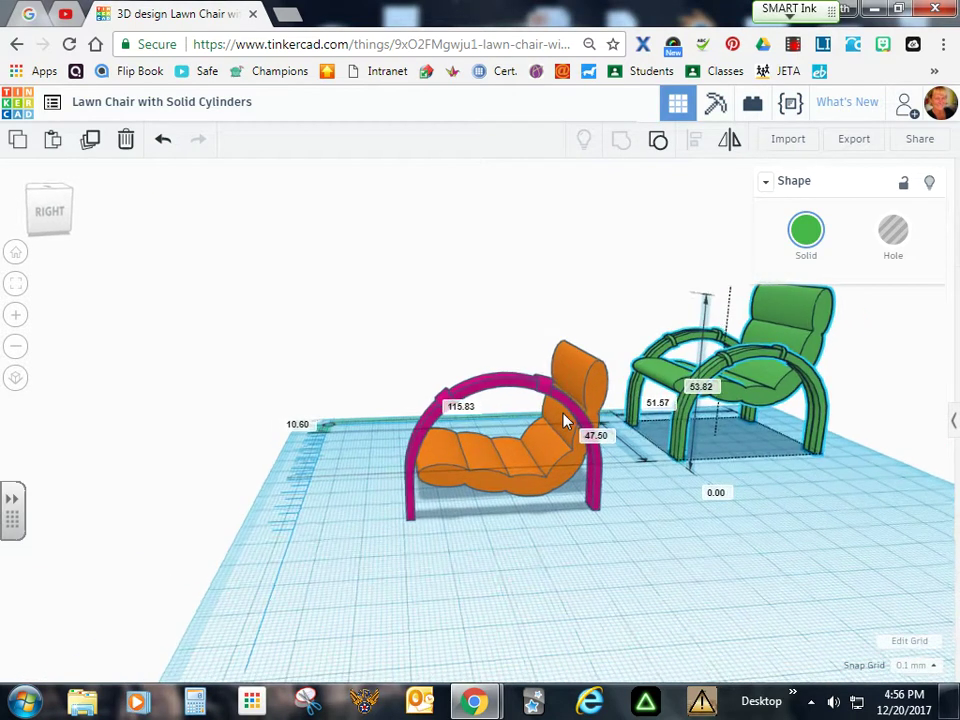
click(604, 392)
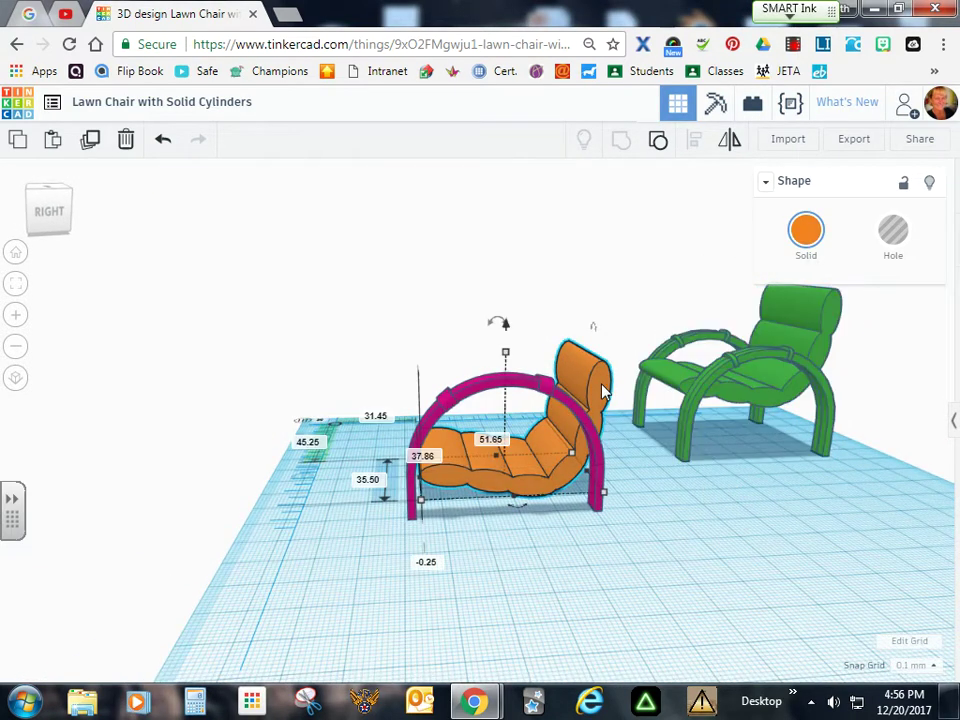
key(Left)
key(Left)
key(Left)
key(Left)
key(Left)
key(Left)
key(Left)
key(Left)
key(Left)
key(Left)
key(Left)
key(Left)
key(Left)
key(Left)
key(Left)
key(Left)
key(Left)
key(Left)
key(Left)
key(Left)
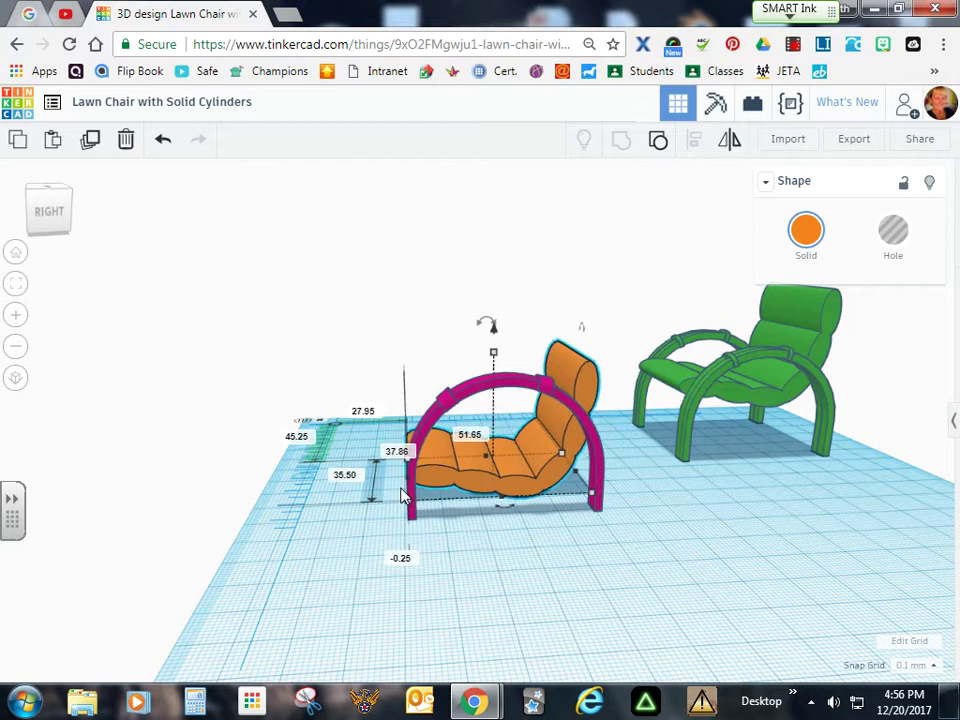
key(Left)
key(Left)
key(Left)
key(Left)
key(Left)
key(Left)
key(Left)
key(Left)
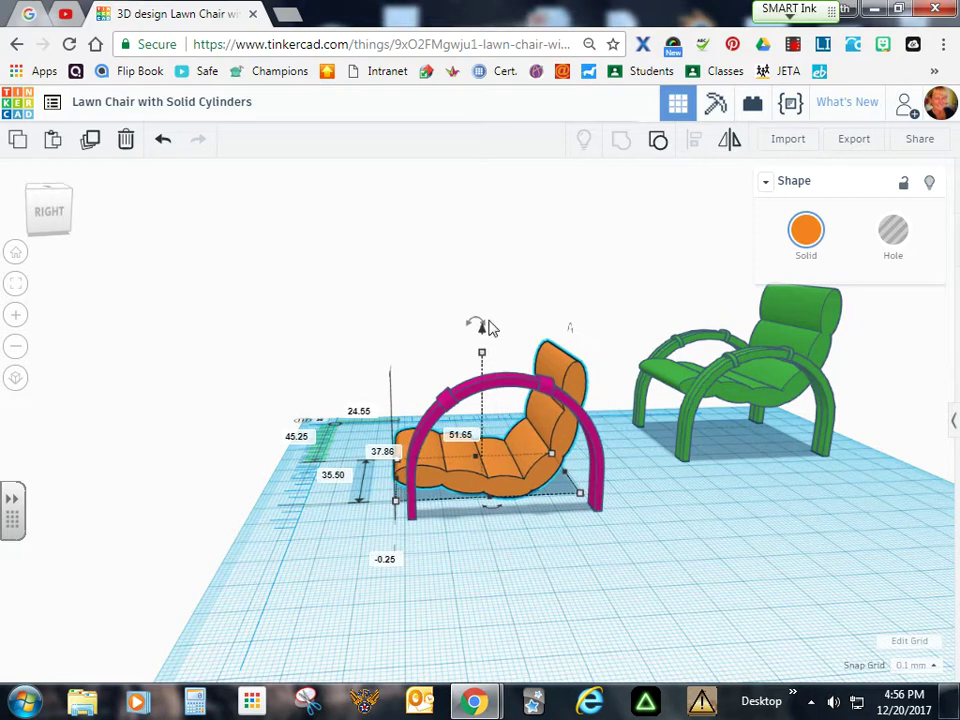
- Raise the orange seat to 15.30 mm above the workplane so it sits within the magenta armrest's arch
drag(480, 333, 487, 285)
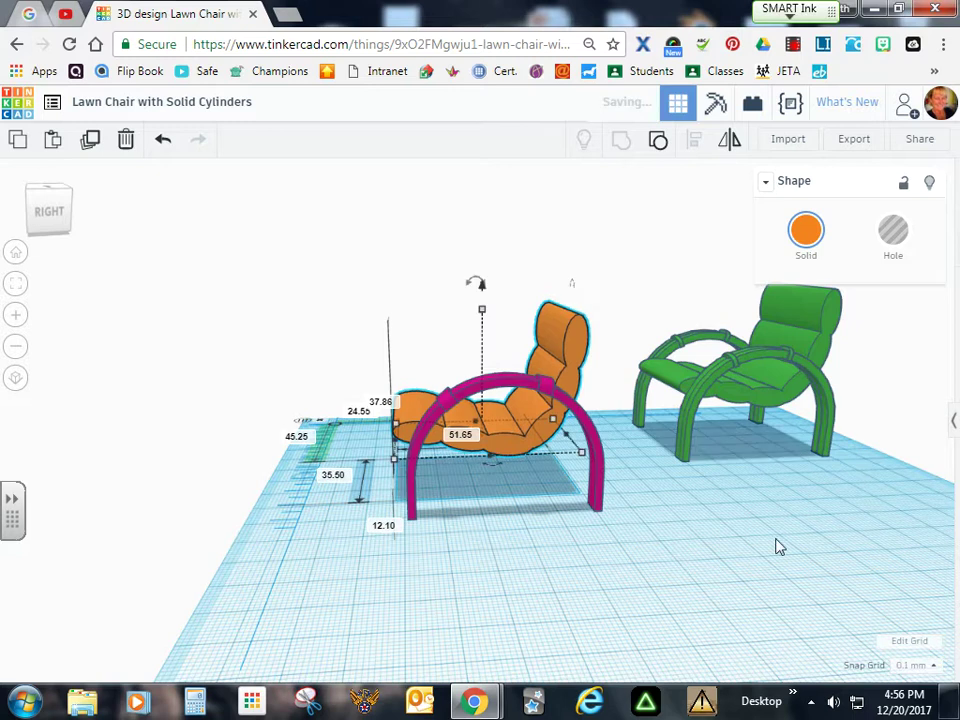
right_drag(624, 577, 606, 561)
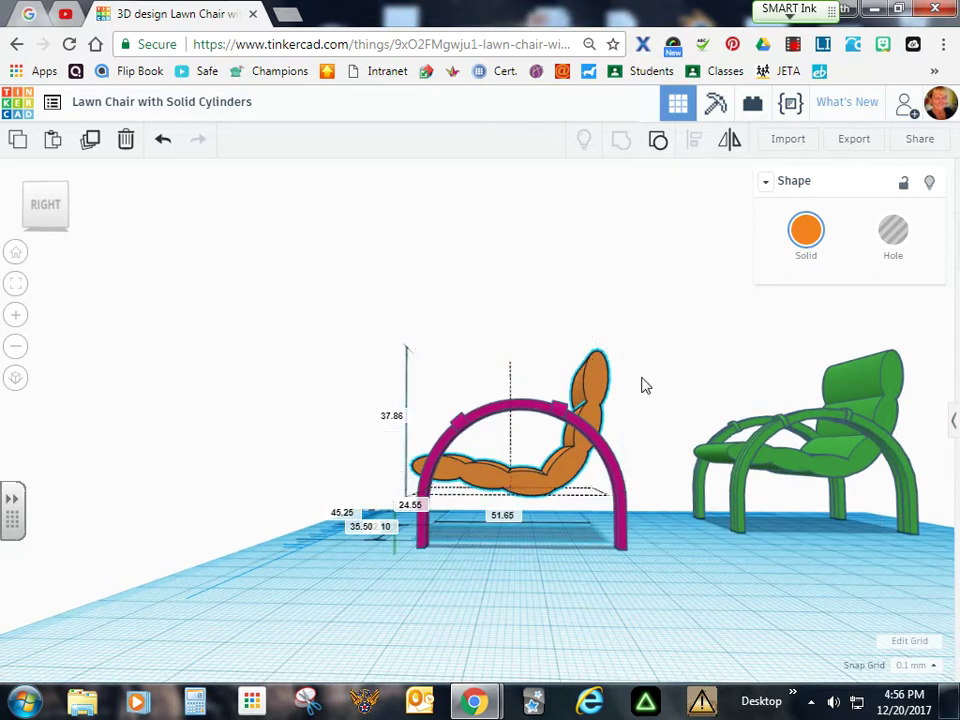
right_drag(645, 386, 643, 393)
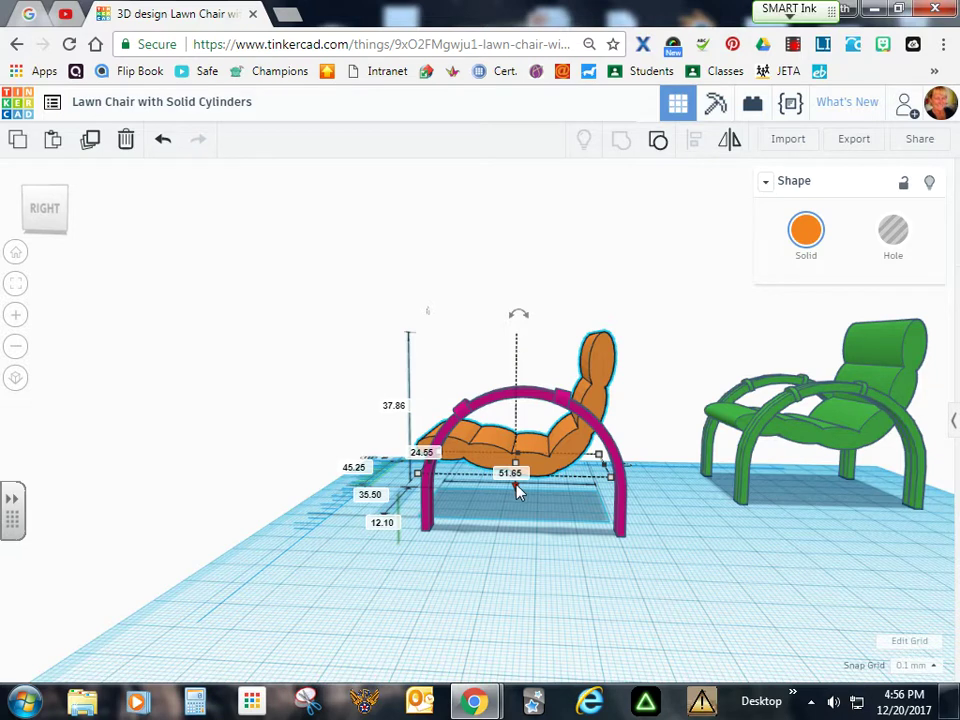
drag(518, 490, 520, 474)
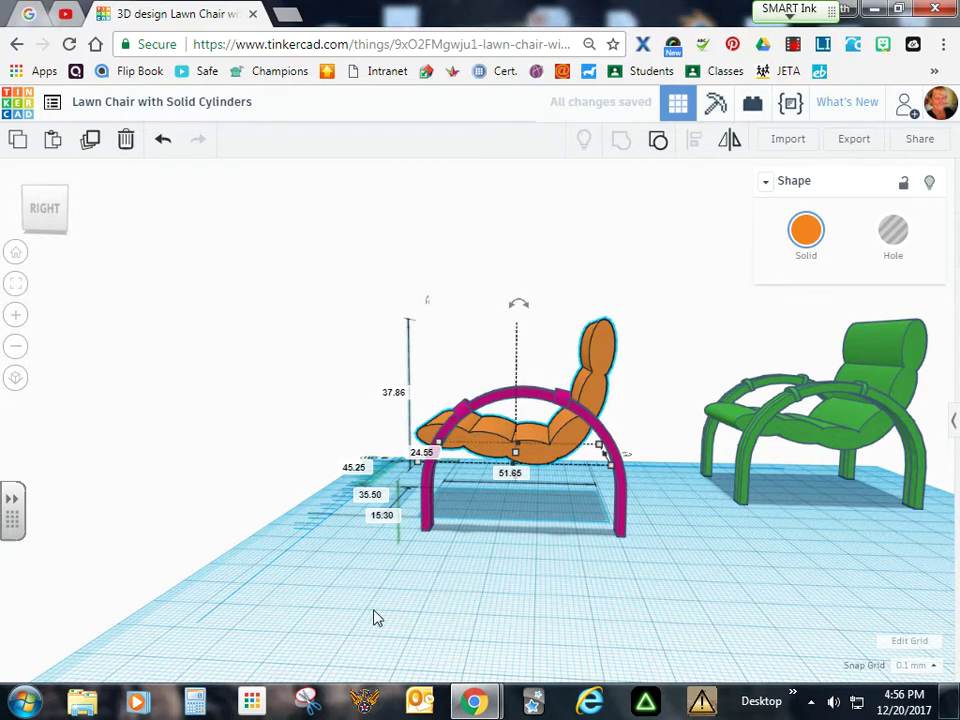
- Move the orange seat sideways until its edge meets the magenta armrest, at a 52.25 mm ruler offset
right_drag(257, 583, 632, 598)
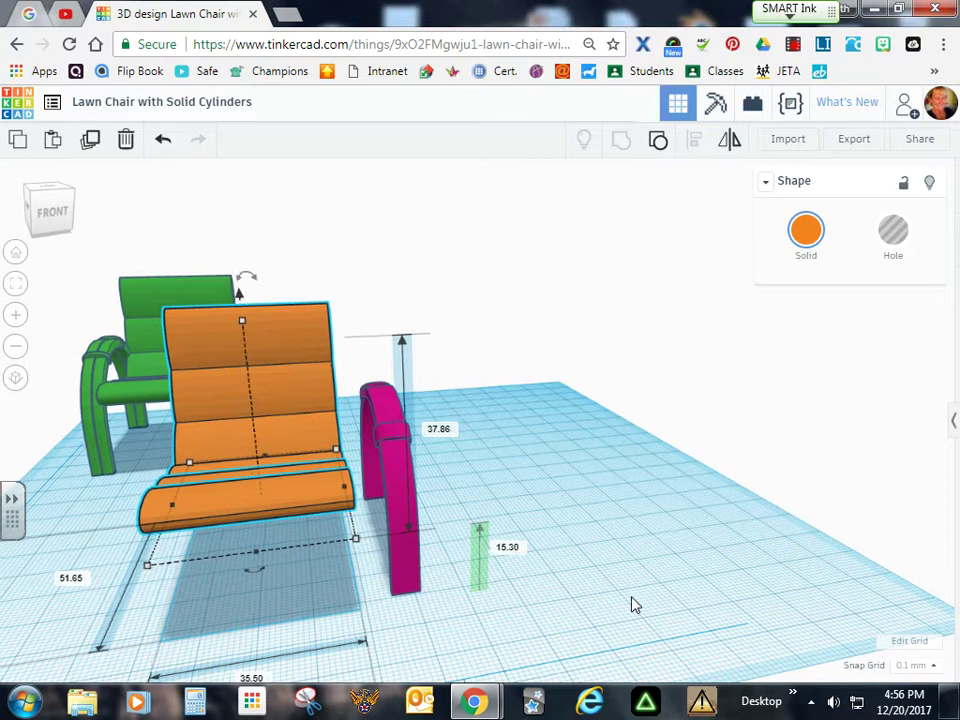
key(Right)
key(Right)
key(Right)
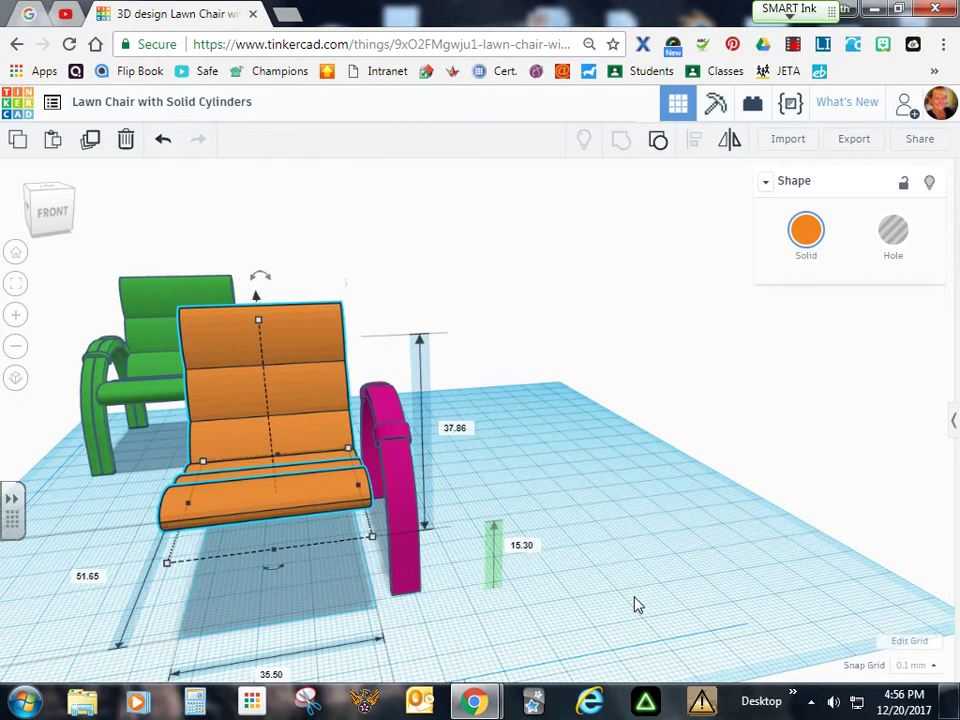
key(Right)
key(Right)
mouse_move(700, 538)
right_down()
mouse_move(662, 572)
mouse_move(703, 556)
right_up()
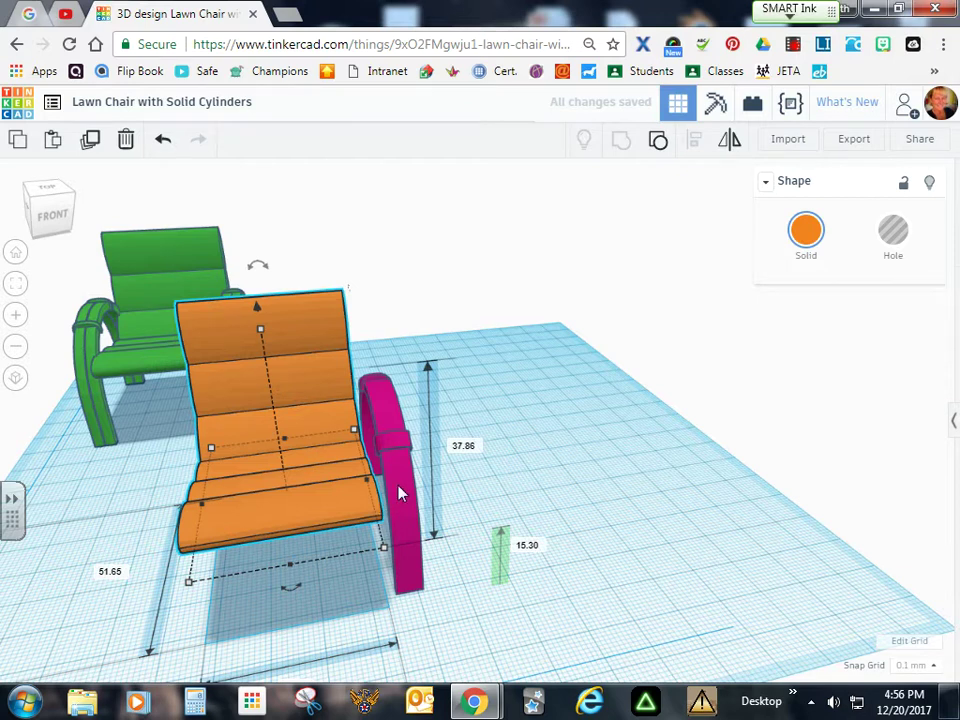
key(Right)
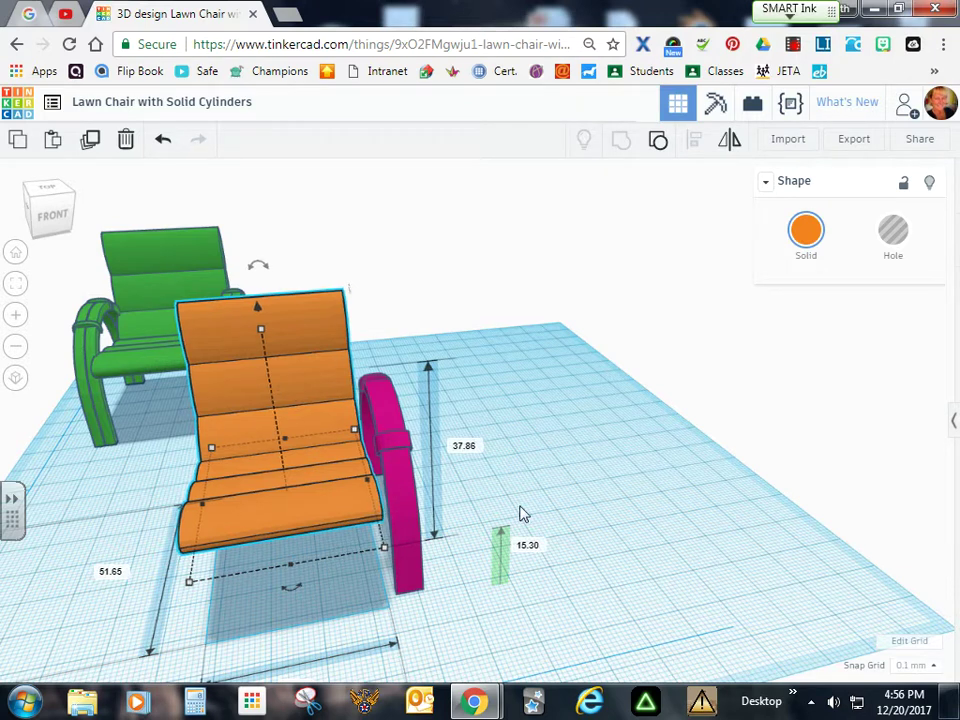
key(Right)
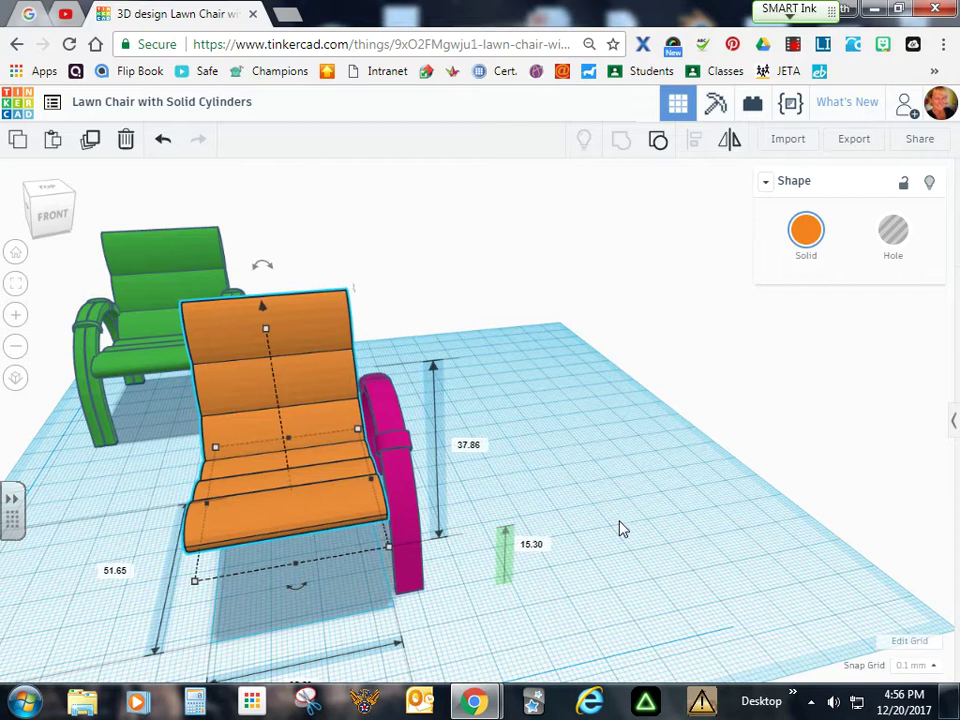
scroll(701, 551, down, 3)
right_drag(701, 551, 683, 567)
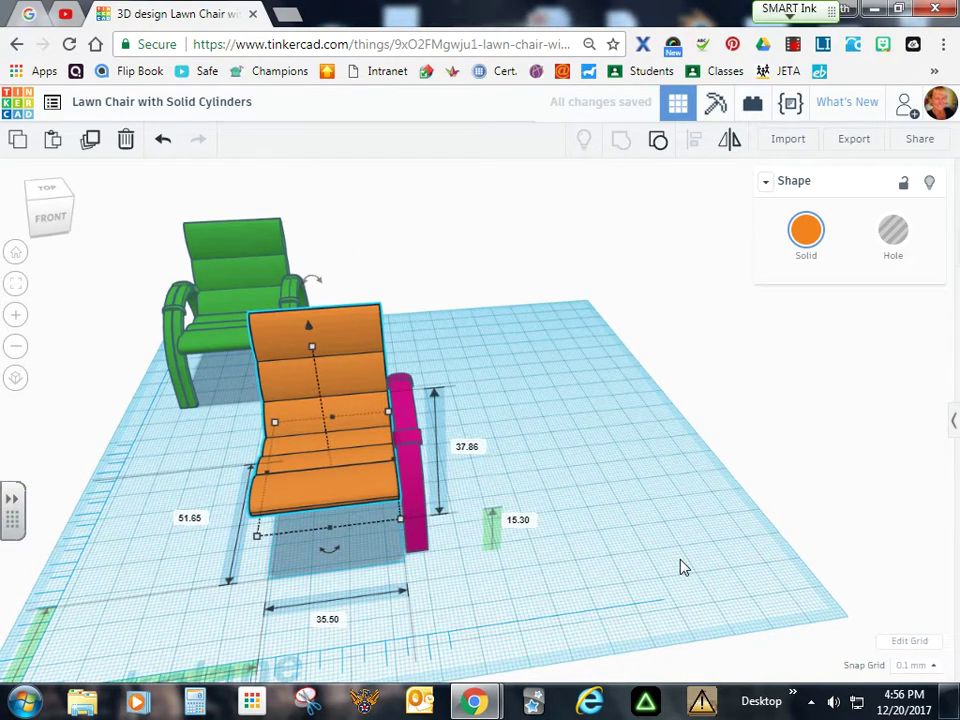
key(Right)
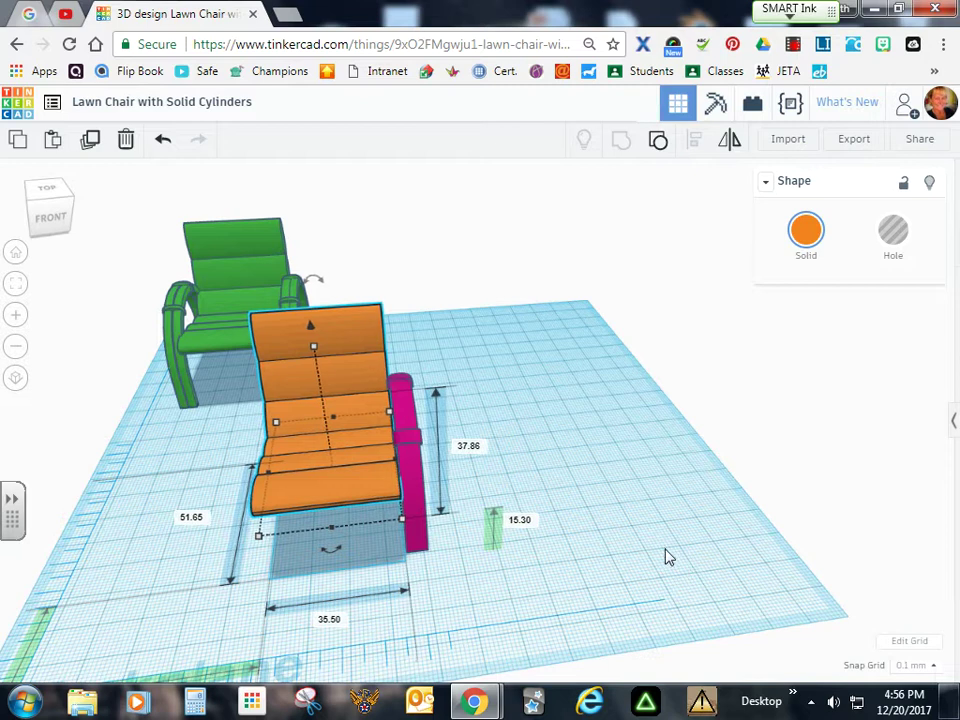
key(Right)
key(Right)
key(Right)
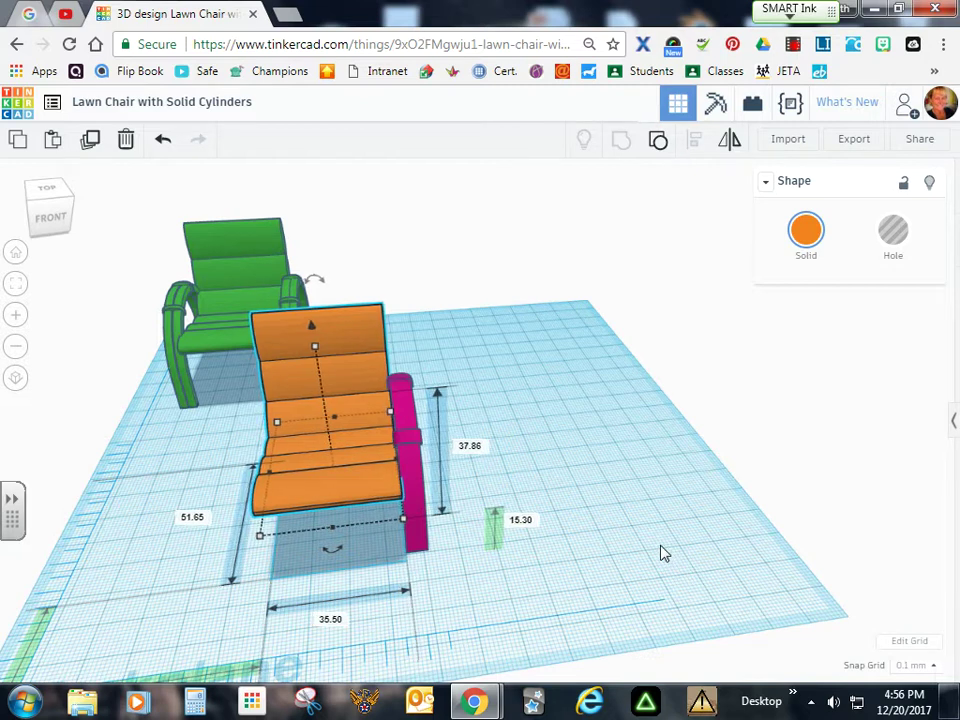
key(Right)
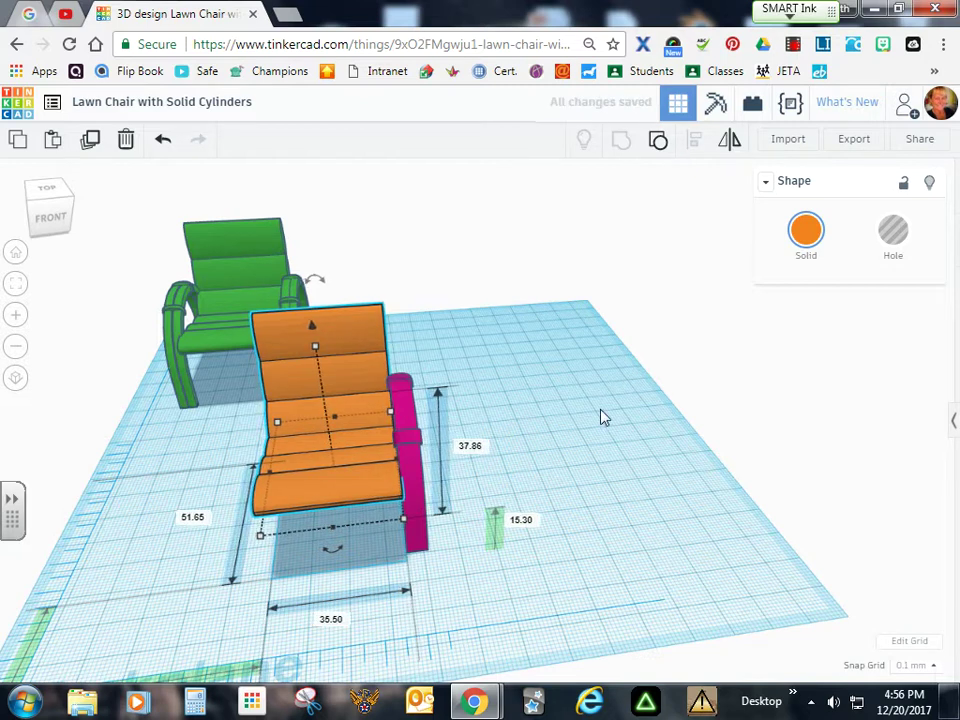
- Check the seat's fit against the armrest from the front and side, and nudge the seat back to a 25.95 mm depth offset
right_drag(602, 418, 489, 360)
click(14, 285)
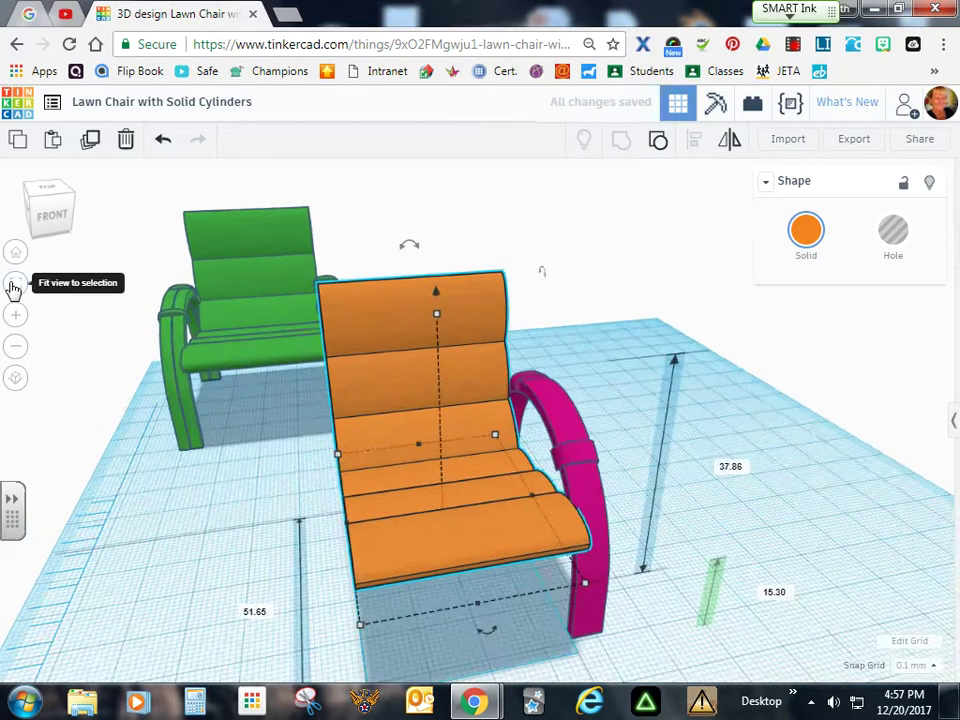
right_drag(823, 574, 655, 608)
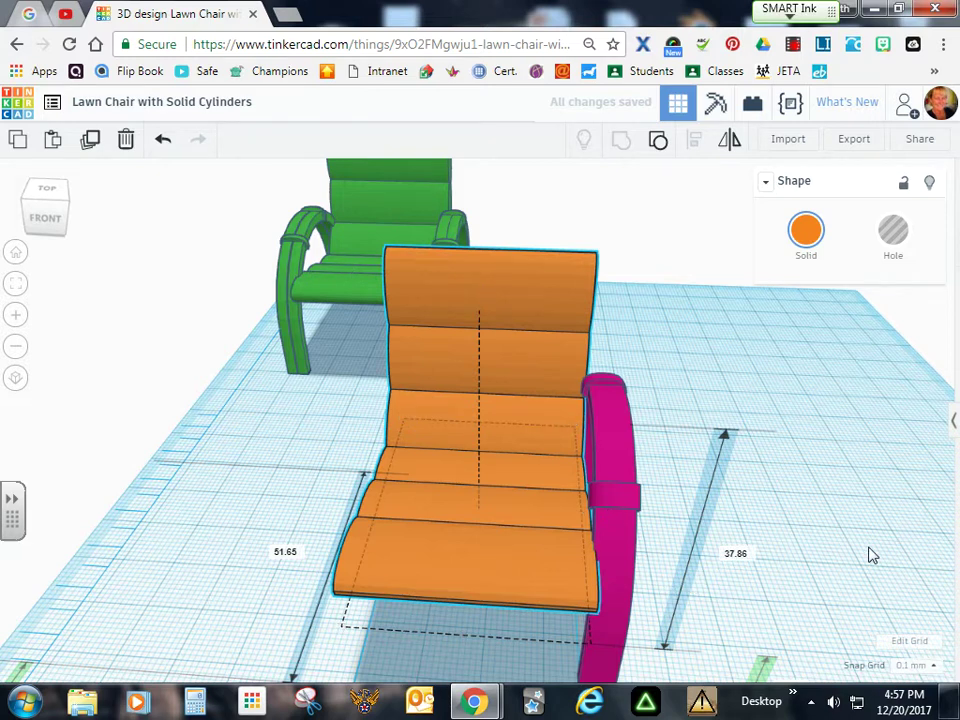
mouse_move(873, 555)
right_down()
mouse_move(829, 546)
mouse_move(857, 543)
right_up()
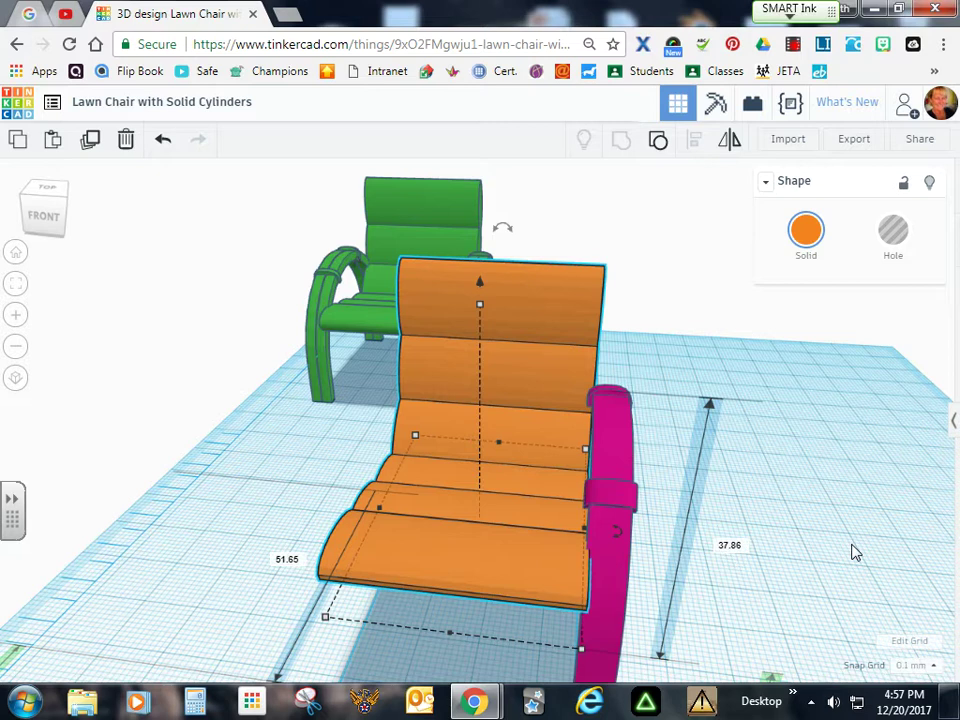
right_drag(766, 608, 504, 537)
scroll(739, 600, down, 6)
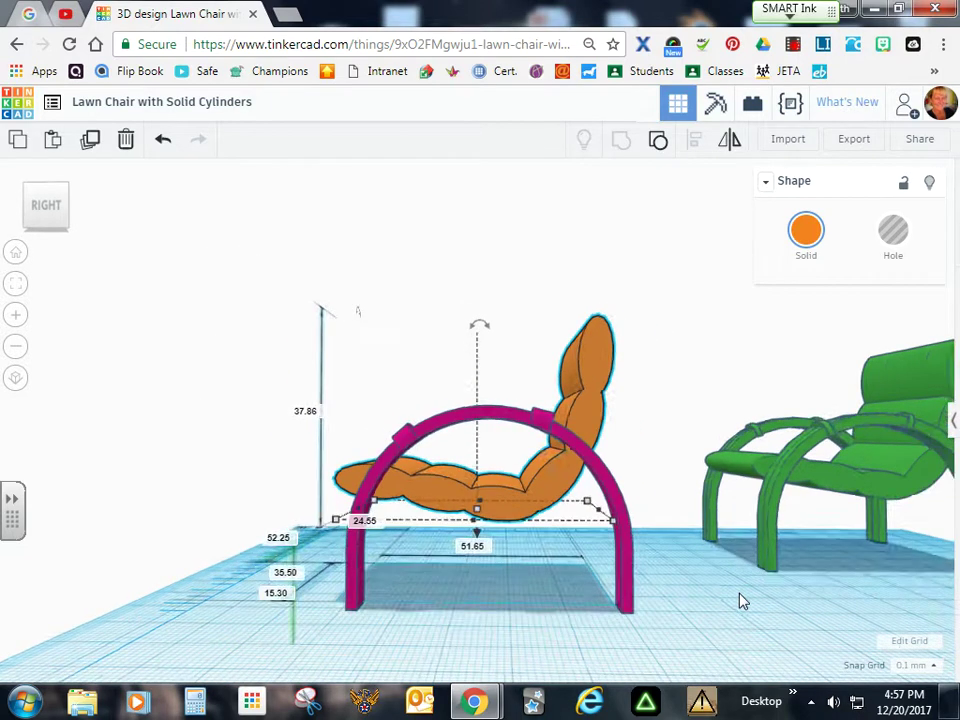
mouse_move(795, 603)
right_down()
mouse_move(717, 591)
mouse_move(724, 600)
mouse_move(778, 594)
mouse_move(802, 604)
right_up()
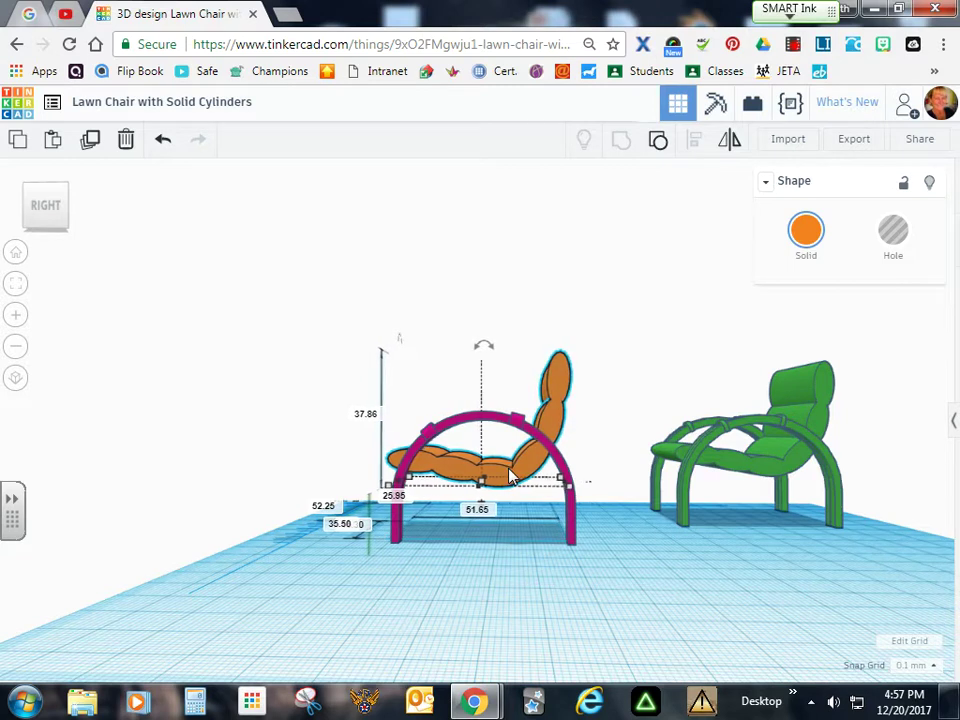
right_drag(678, 597, 698, 600)
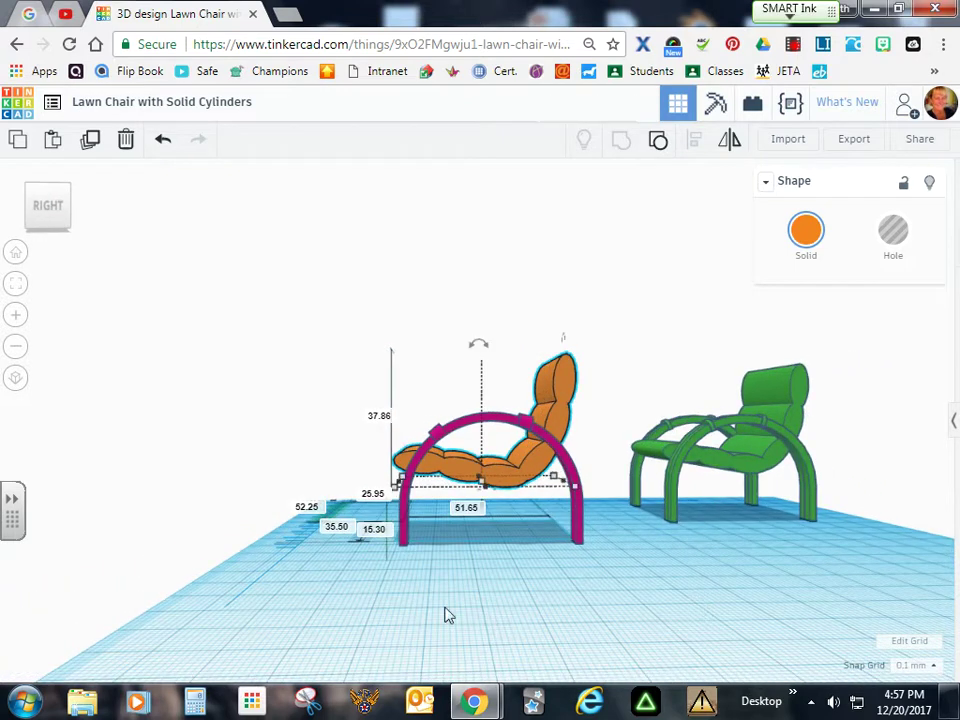
- Duplicate the magenta armrest and shift the copy sideways across the seat until it meets the seat's opposite edge
right_drag(407, 606, 682, 656)
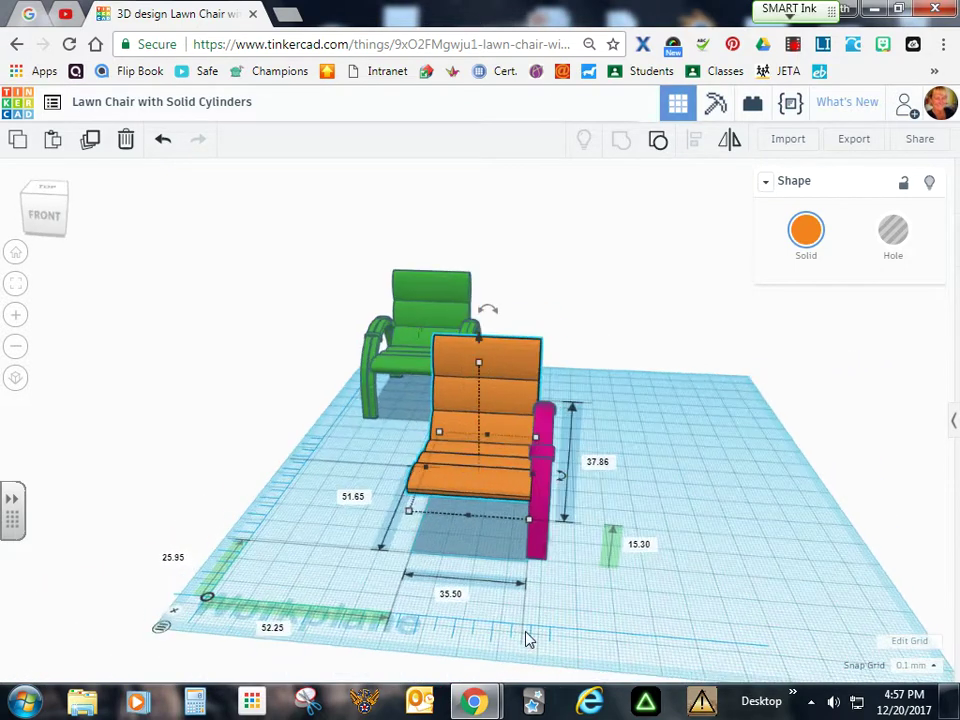
right_drag(529, 640, 563, 612)
scroll(711, 542, up, 3)
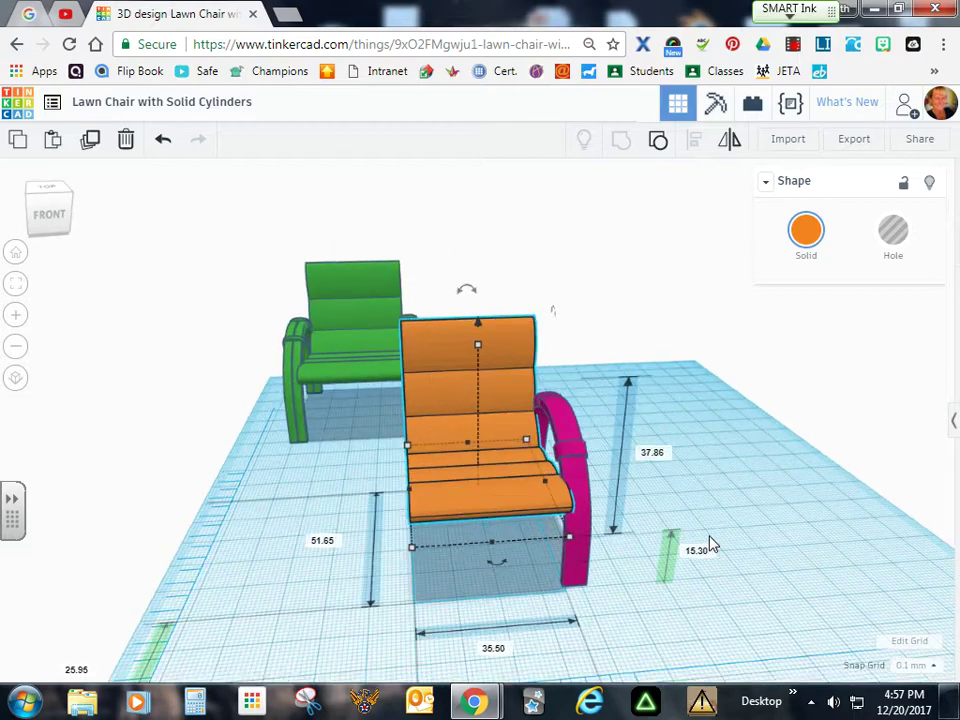
mouse_move(711, 545)
right_down()
mouse_move(754, 519)
mouse_move(759, 542)
mouse_move(748, 561)
mouse_move(716, 568)
right_up()
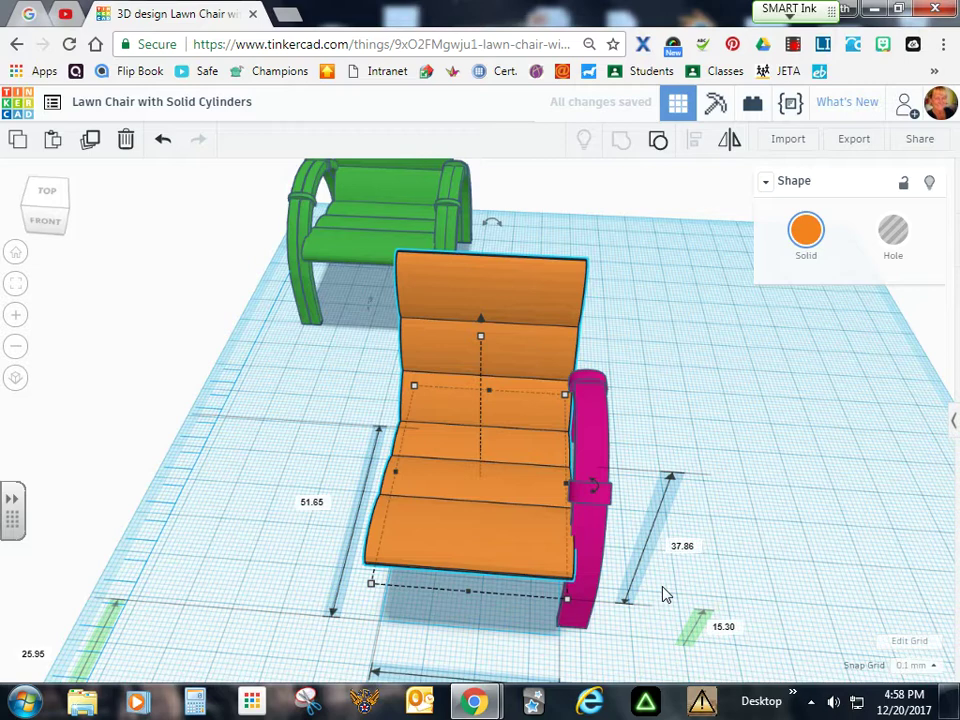
right_drag(789, 579, 612, 553)
click(596, 546)
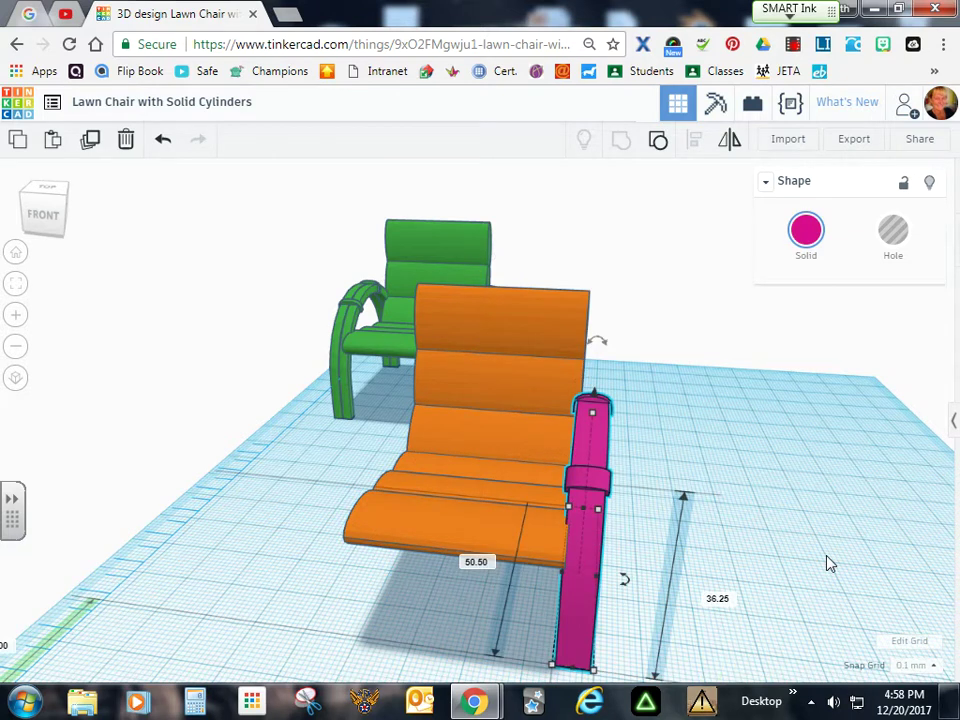
key(Left)
key(Left)
key(Left)
key(Left)
key(Left)
key(Left)
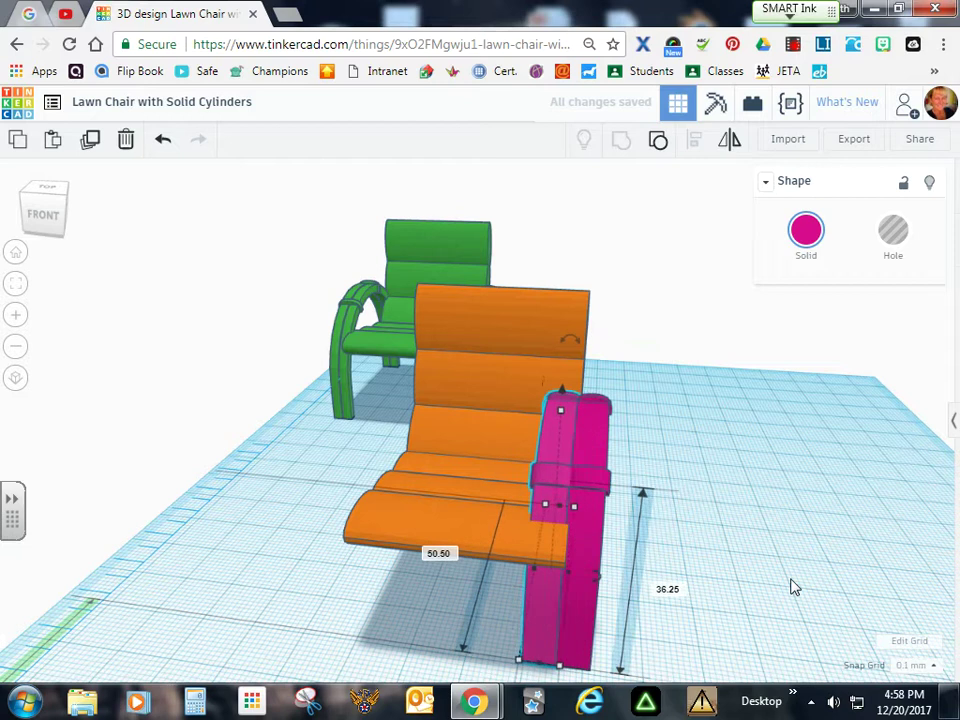
key(ctrl+d)
key(Left)
key(Left)
key(Left)
key(Left)
key(Left)
key(Left)
key(Left)
key(Left)
key(Left)
key(Left)
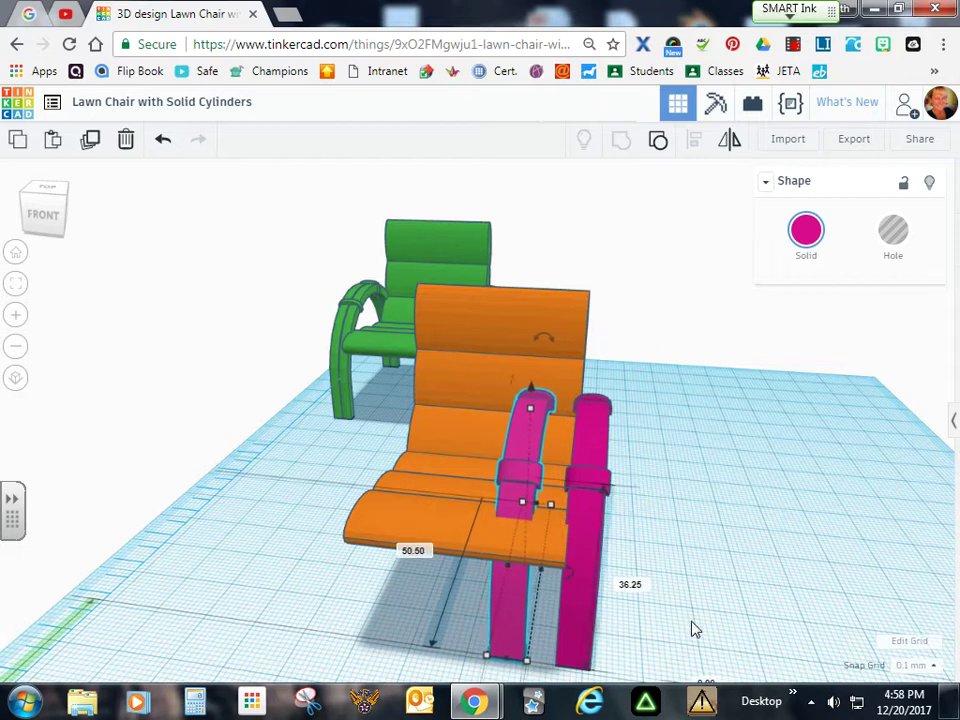
key(Left)
key(Left)
key(Left)
key(Left)
key(Left)
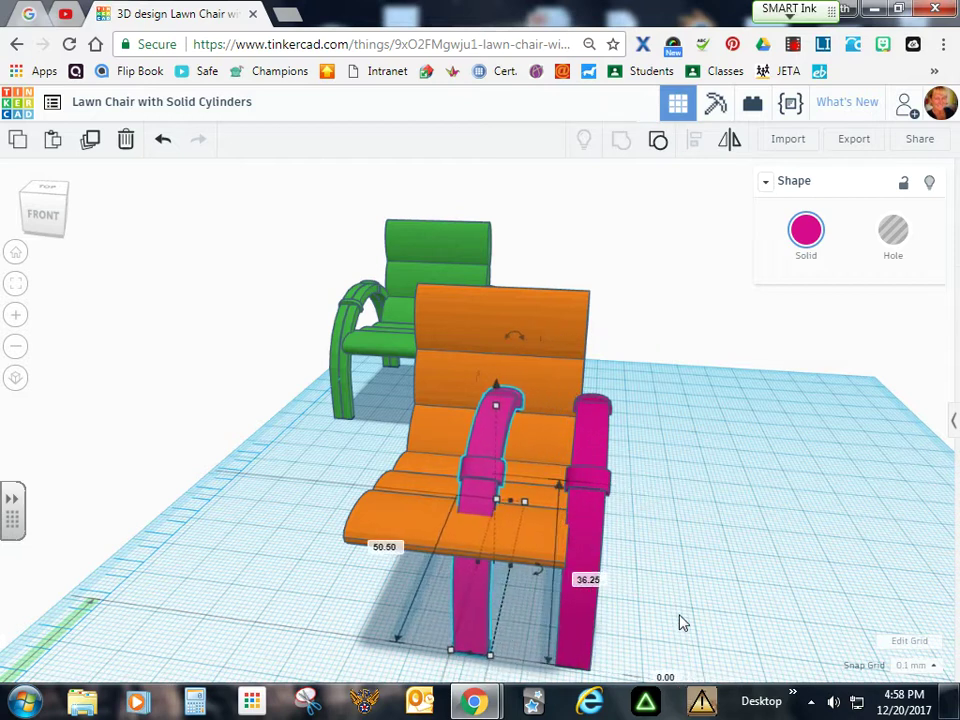
key(Left)
key(Left)
key(Left)
key(Left)
key(Left)
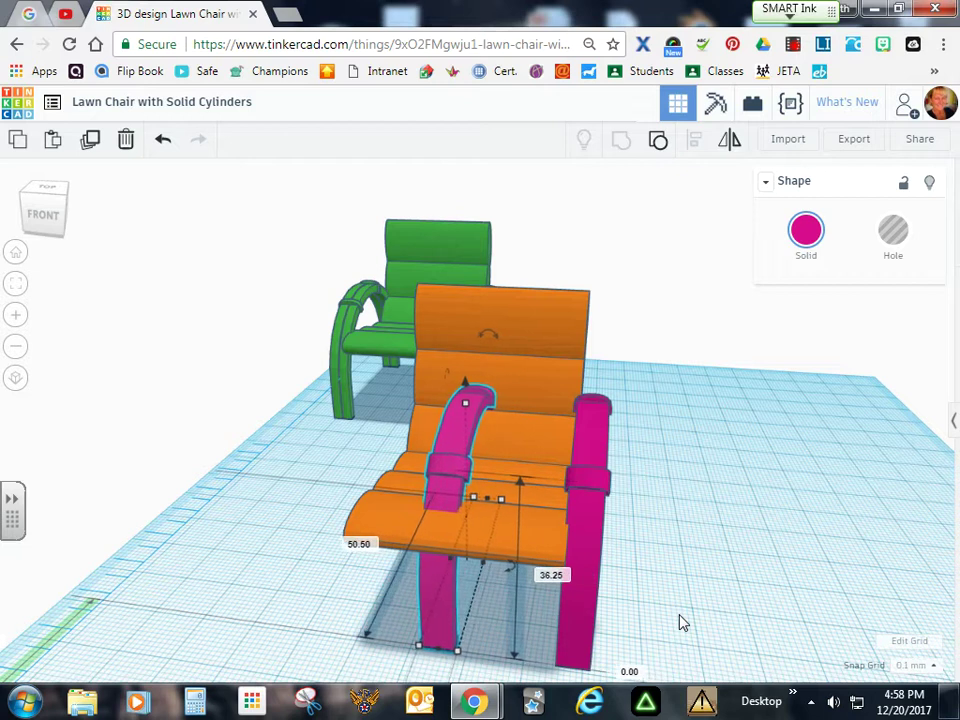
key(Left)
key(Left)
key(Left)
key(Left)
key(Left)
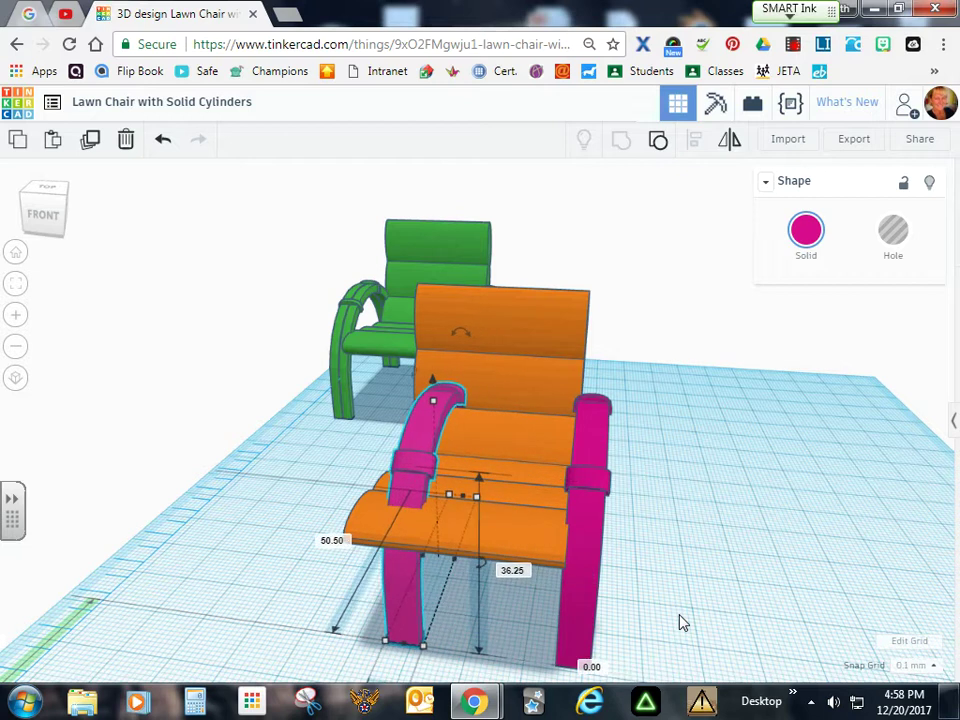
key(Left)
key(Left)
key(Left)
key(Left)
key(Left)
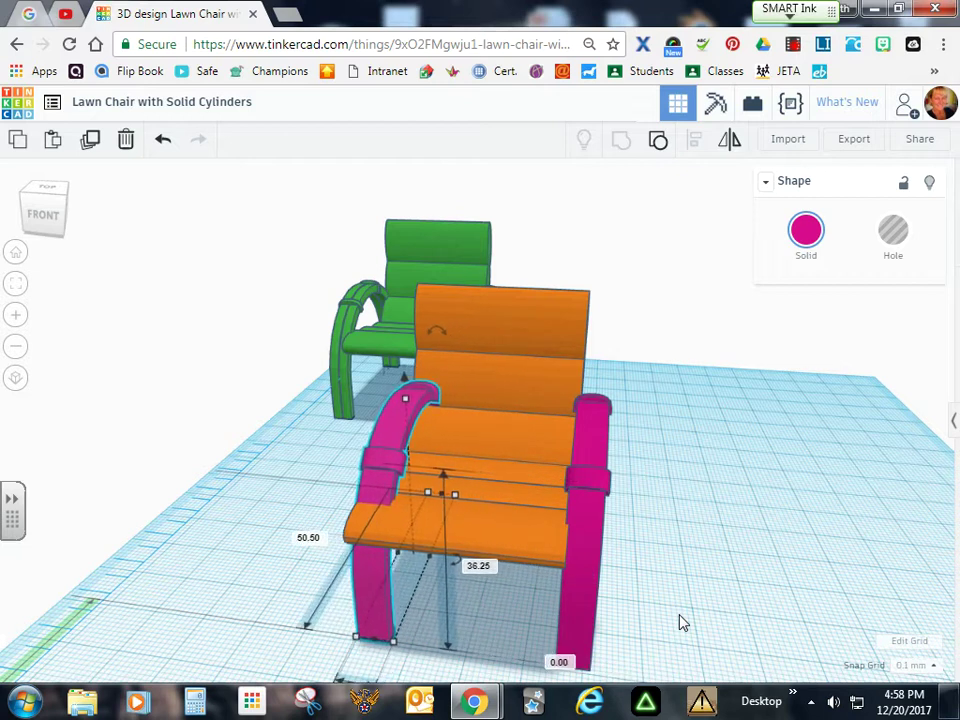
key(Left)
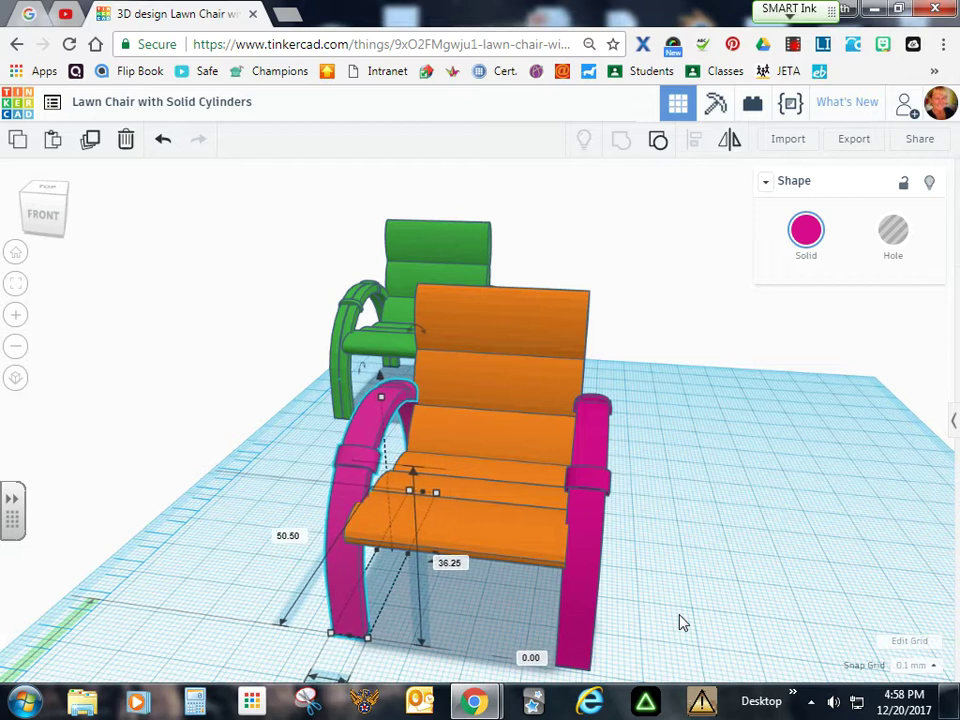
- Nudge the original magenta armrest slightly inward in 0.1 mm steps so it overlaps the edge of the orange seat
right_drag(643, 626, 631, 543)
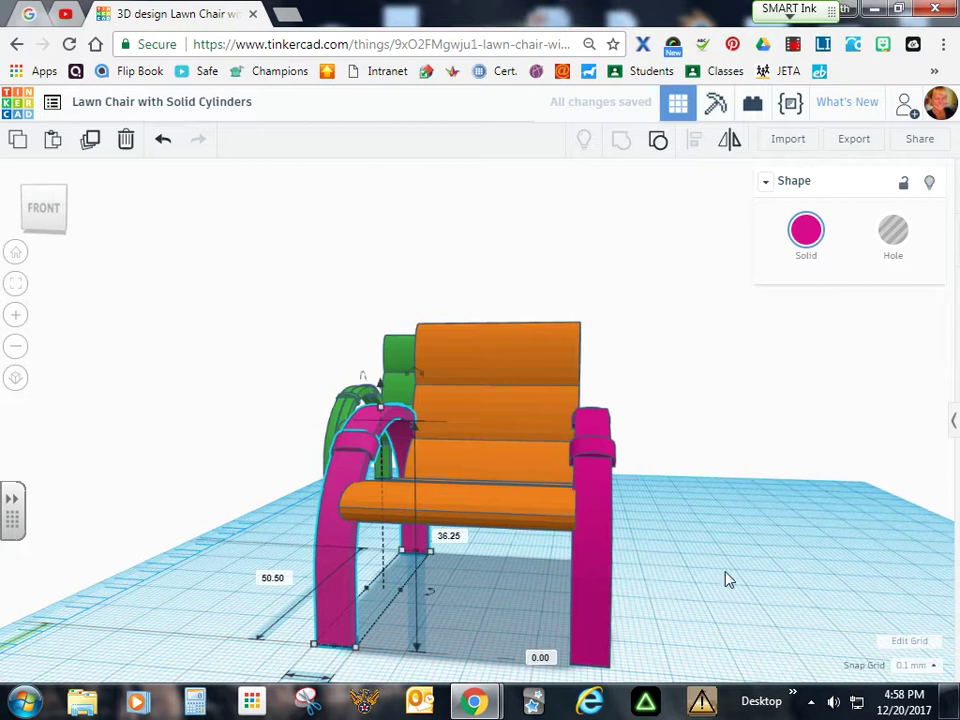
scroll(769, 592, up, 5)
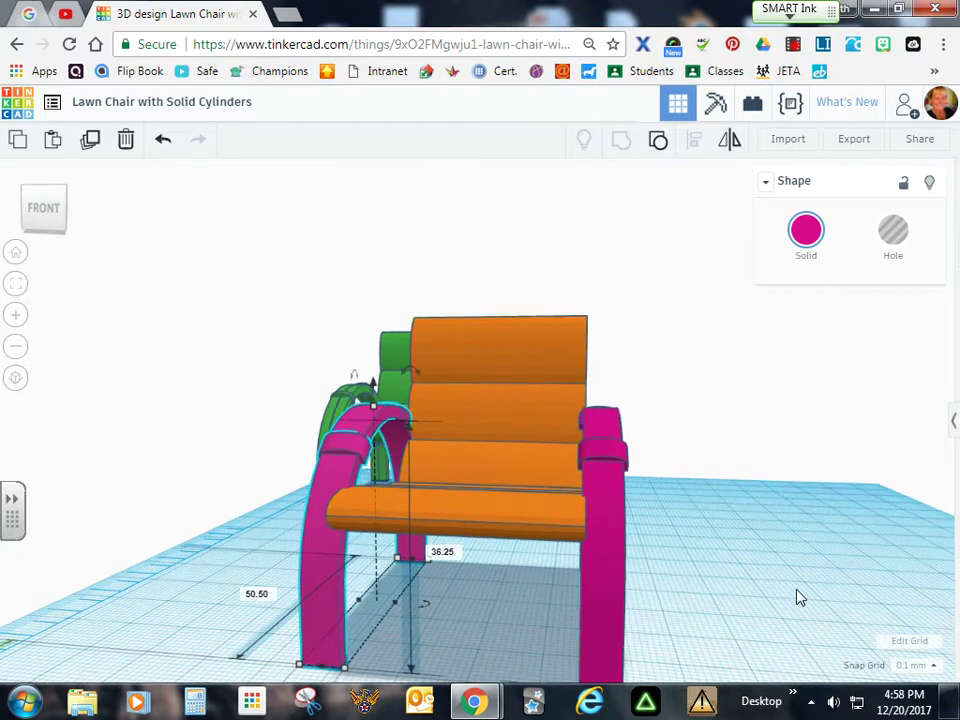
right_drag(771, 607, 789, 645)
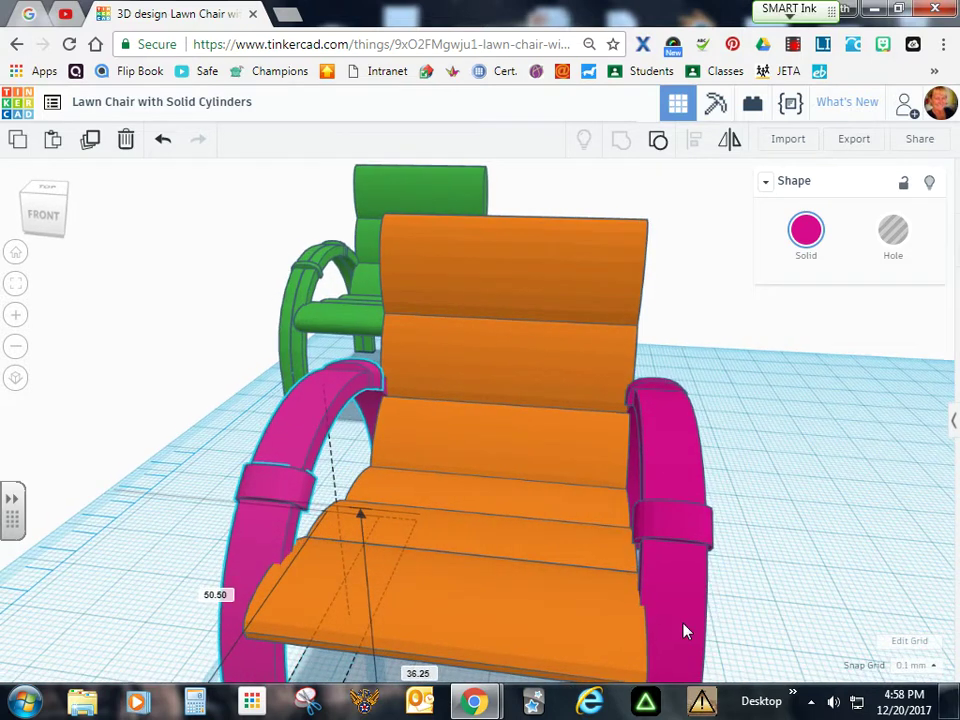
click(684, 622)
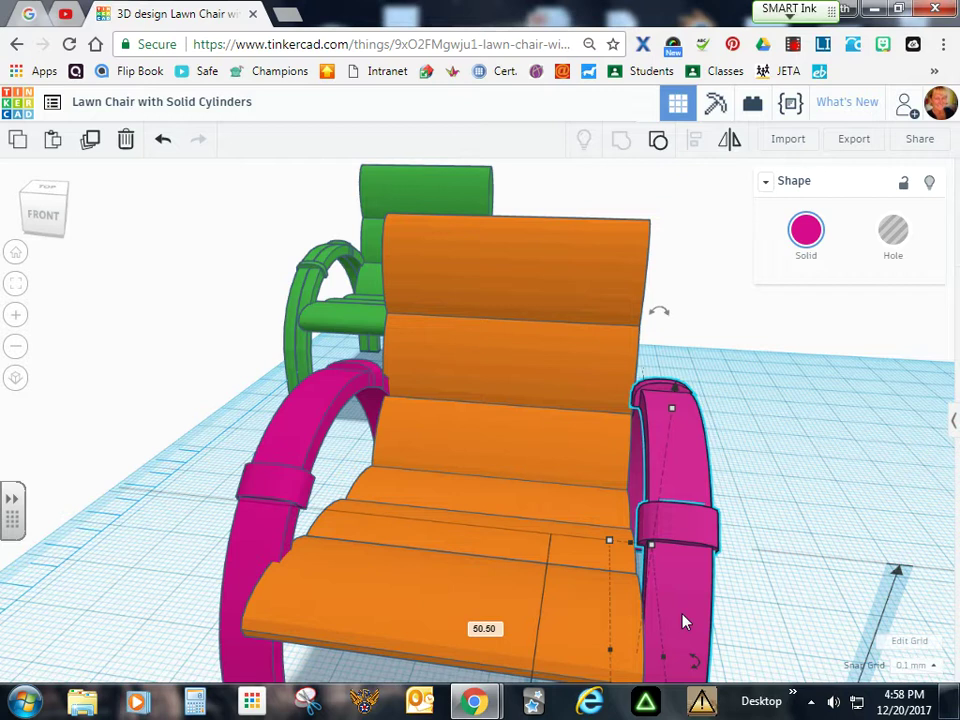
right_drag(769, 603, 766, 615)
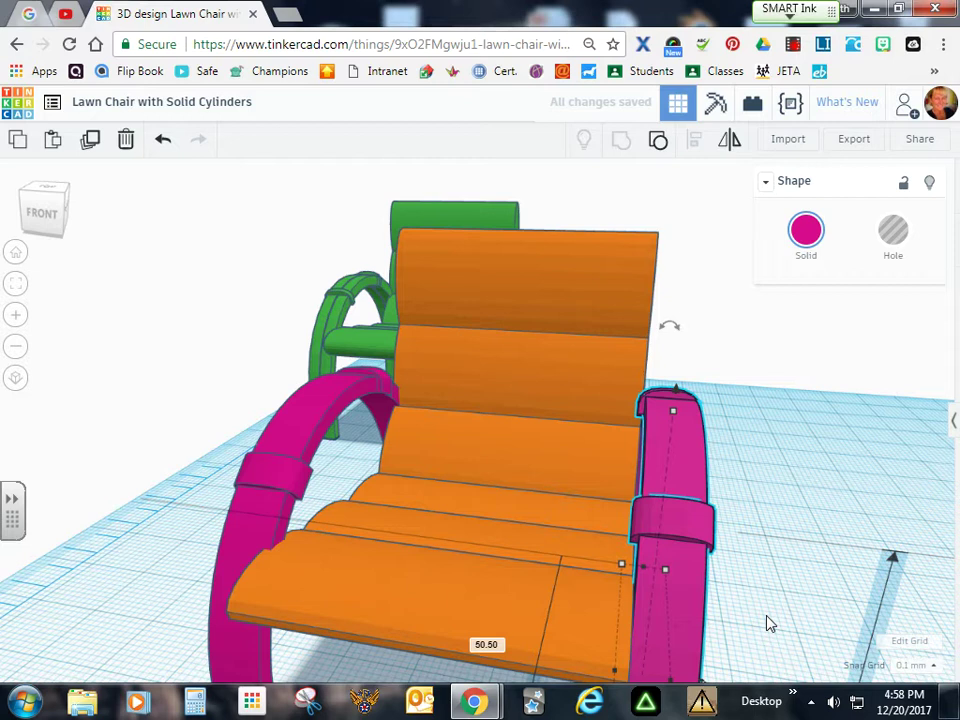
mouse_move(767, 624)
right_down()
mouse_move(761, 632)
mouse_move(762, 611)
mouse_move(739, 606)
mouse_move(765, 615)
right_up()
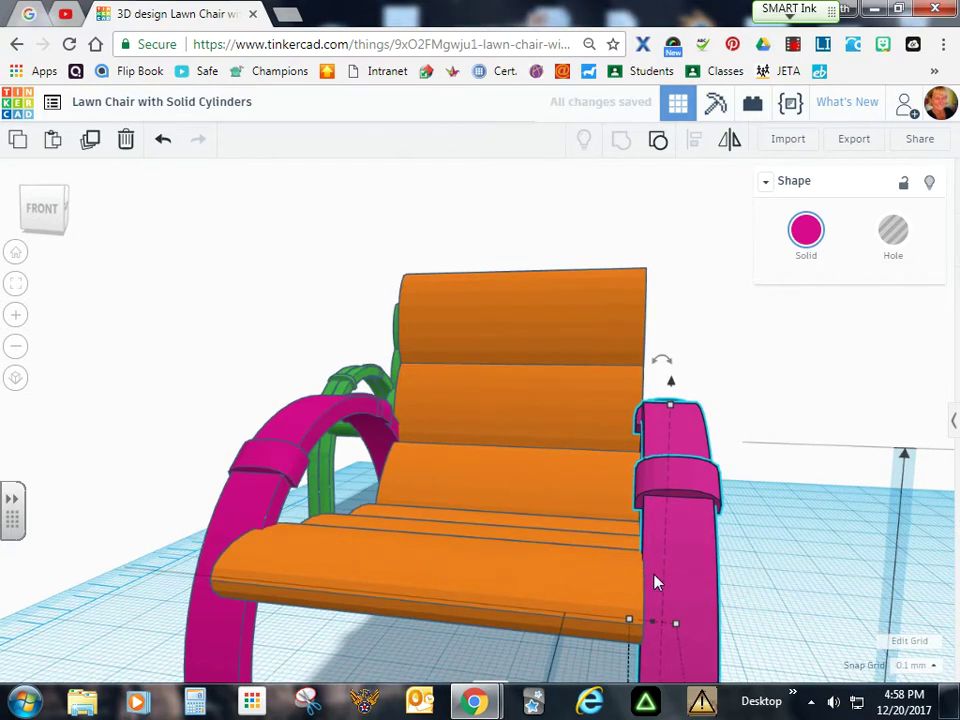
key(Left)
key(Left)
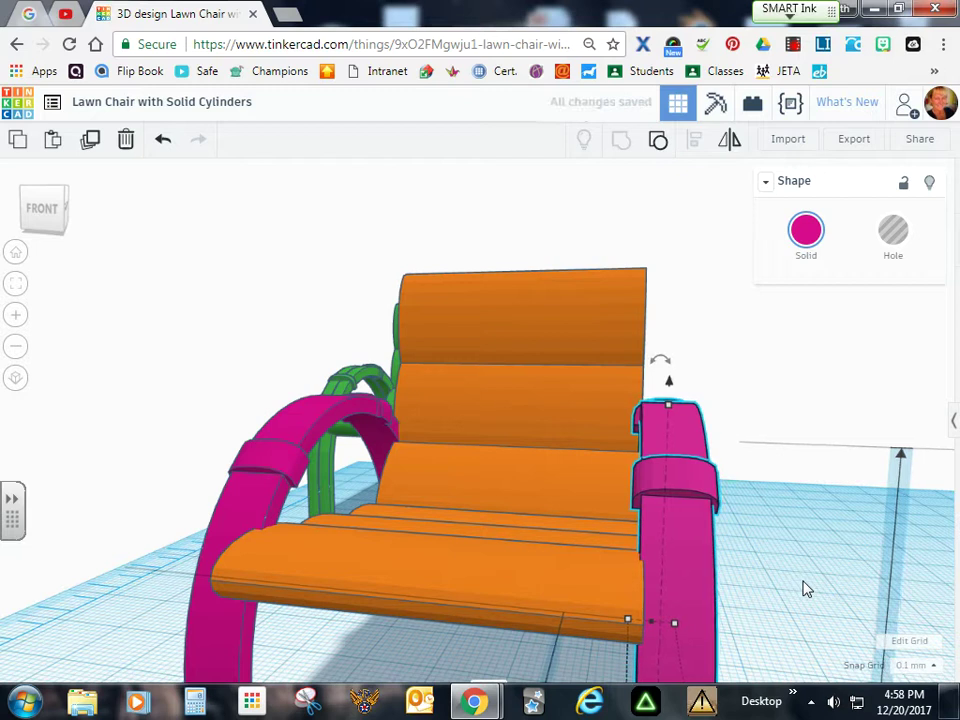
key(Left)
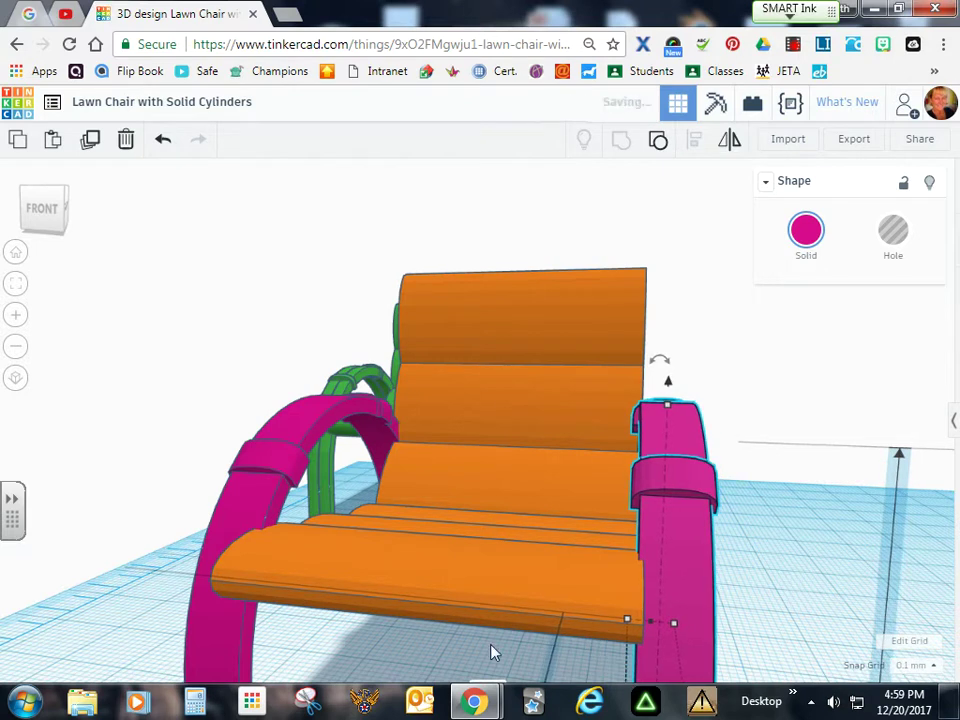
- Nudge the duplicated armrest slightly inward so it overlaps its own side of the orange seat
right_drag(490, 652, 415, 668)
click(312, 641)
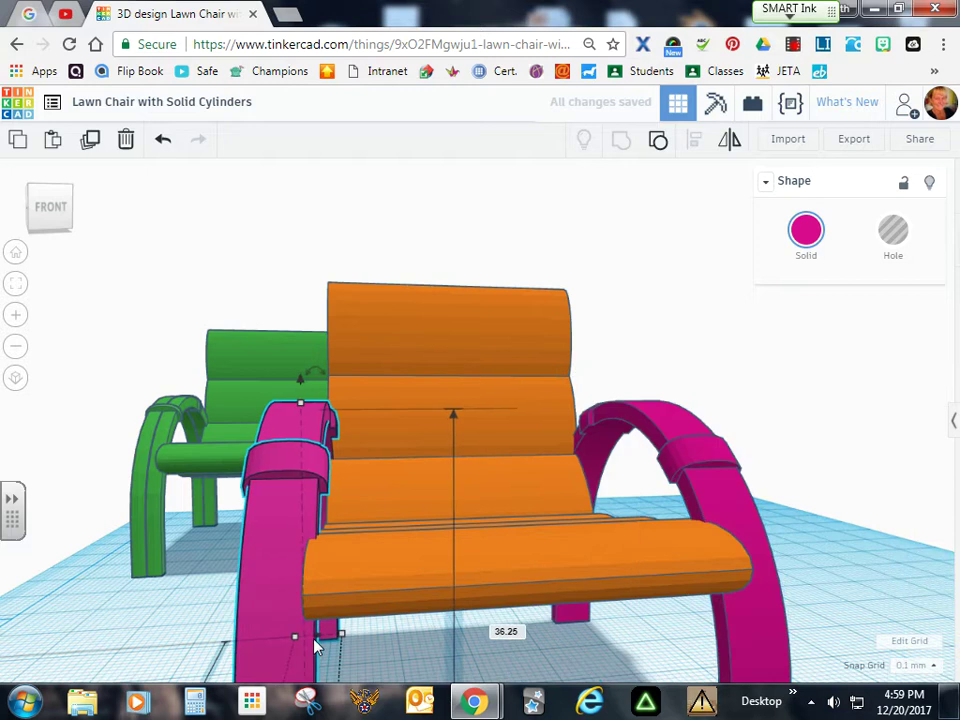
mouse_move(524, 657)
right_down()
mouse_move(557, 658)
mouse_move(533, 668)
right_up()
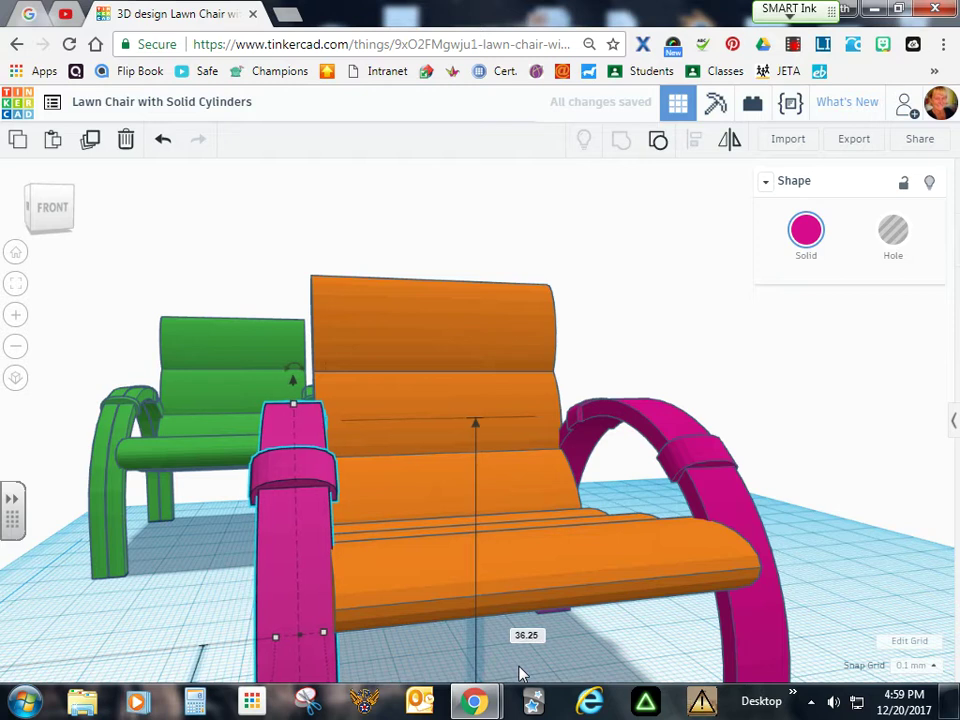
key(Right)
key(Right)
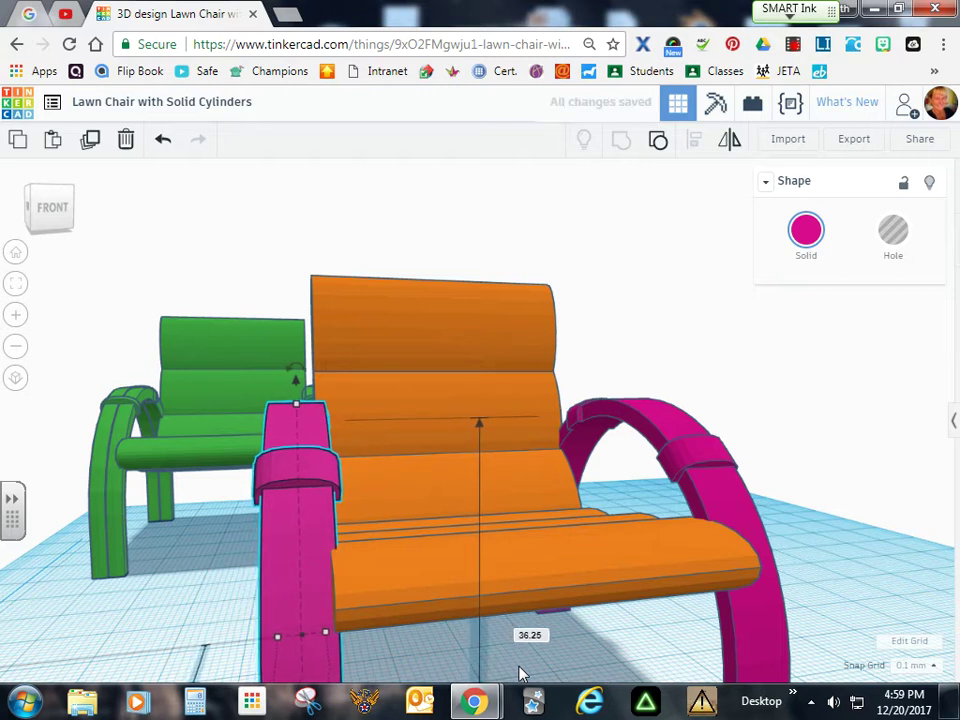
- Select both magenta armrests together with the orange seat and group the three shapes into one chair
right_drag(880, 601, 820, 632)
scroll(819, 634, up, 2)
scroll(819, 635, down, 3)
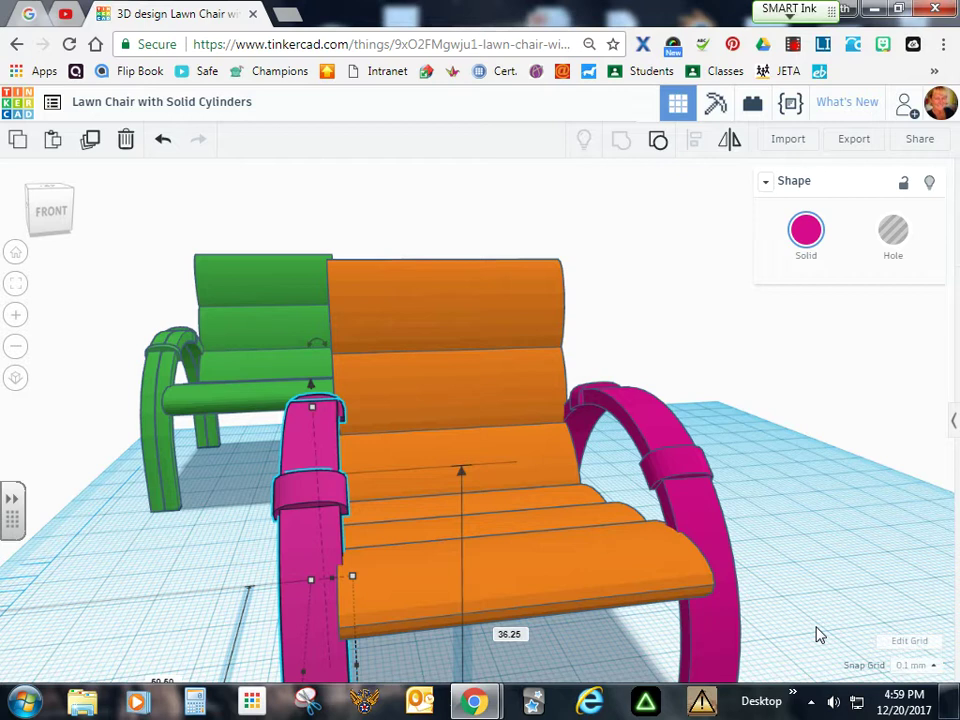
scroll(819, 635, up, 3)
scroll(816, 634, down, 3)
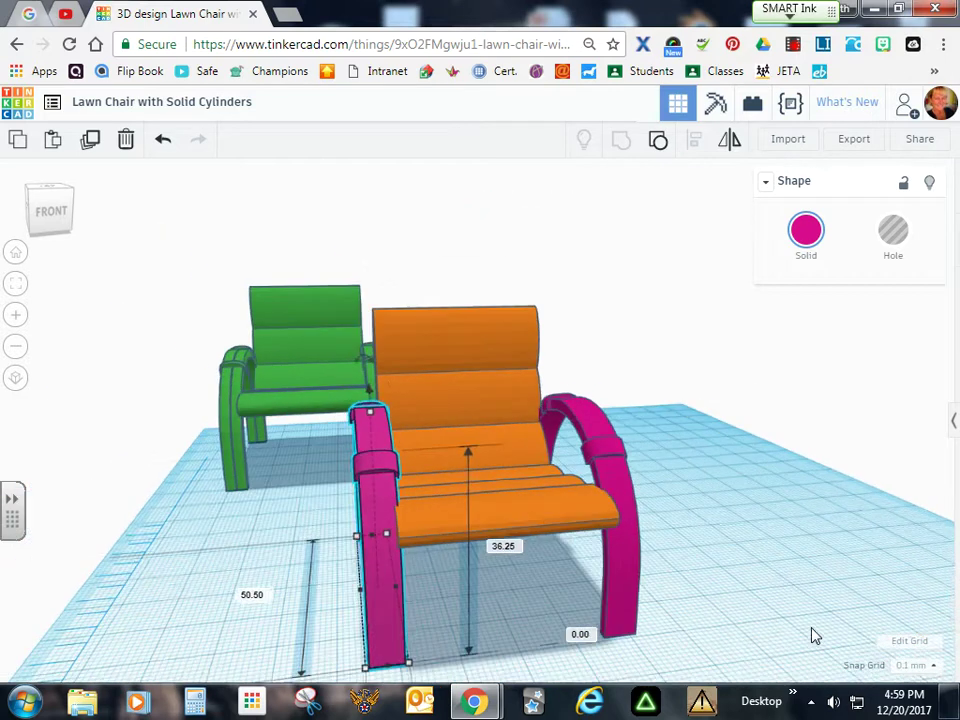
right_drag(786, 580, 769, 609)
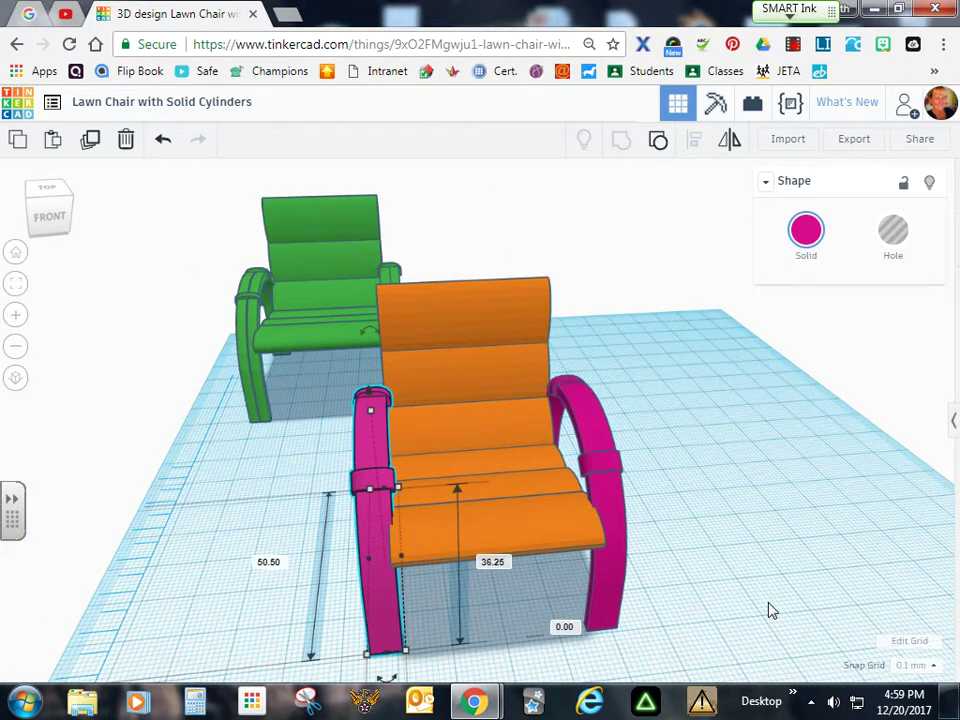
shift+click(625, 515)
shift+click(507, 426)
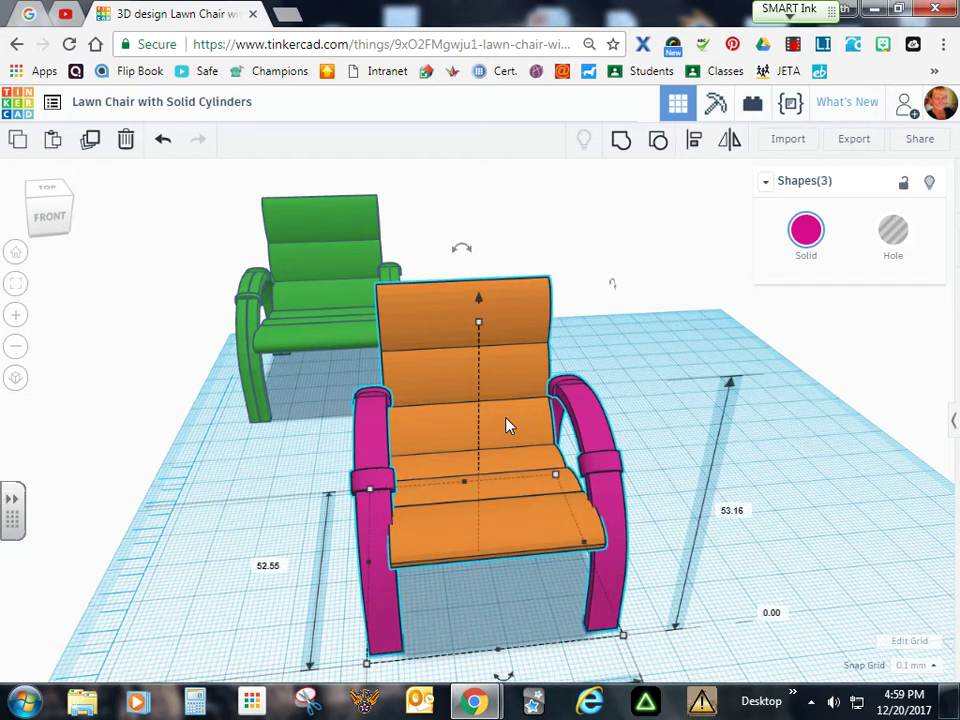
click(621, 143)
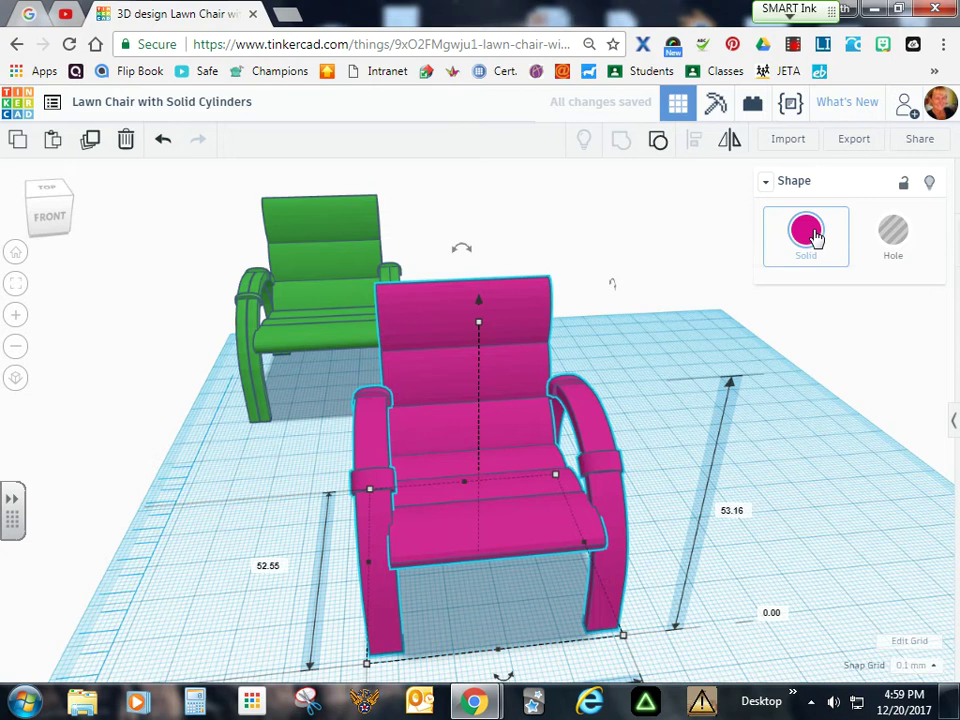
- Recolor the grouped chair with the preset medium green to match the finished chair behind it, and deselect it
click(815, 236)
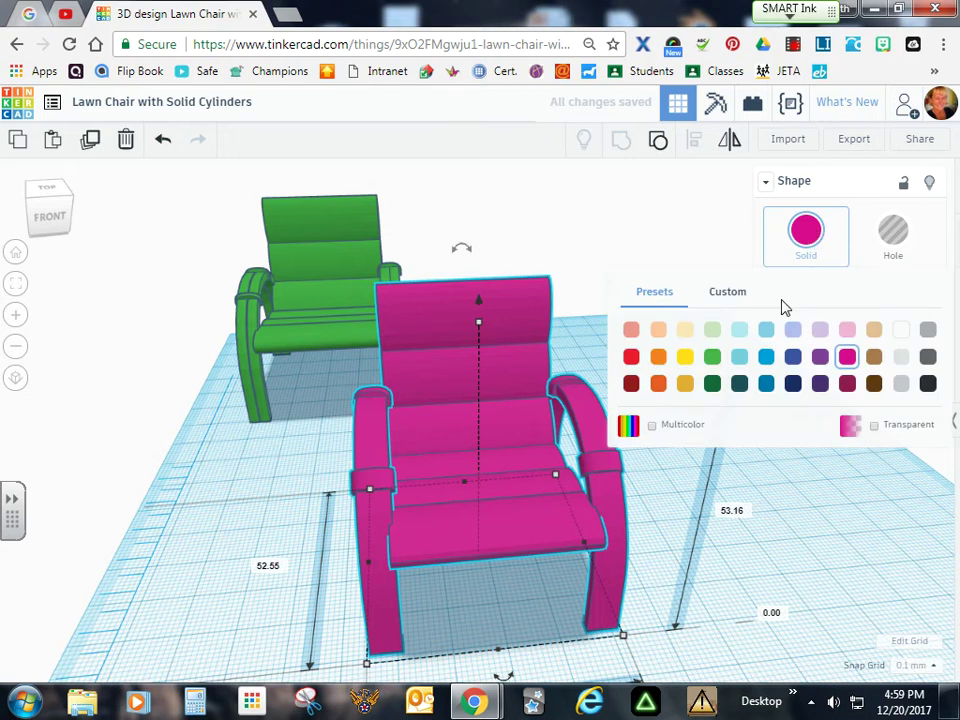
click(712, 357)
click(806, 458)
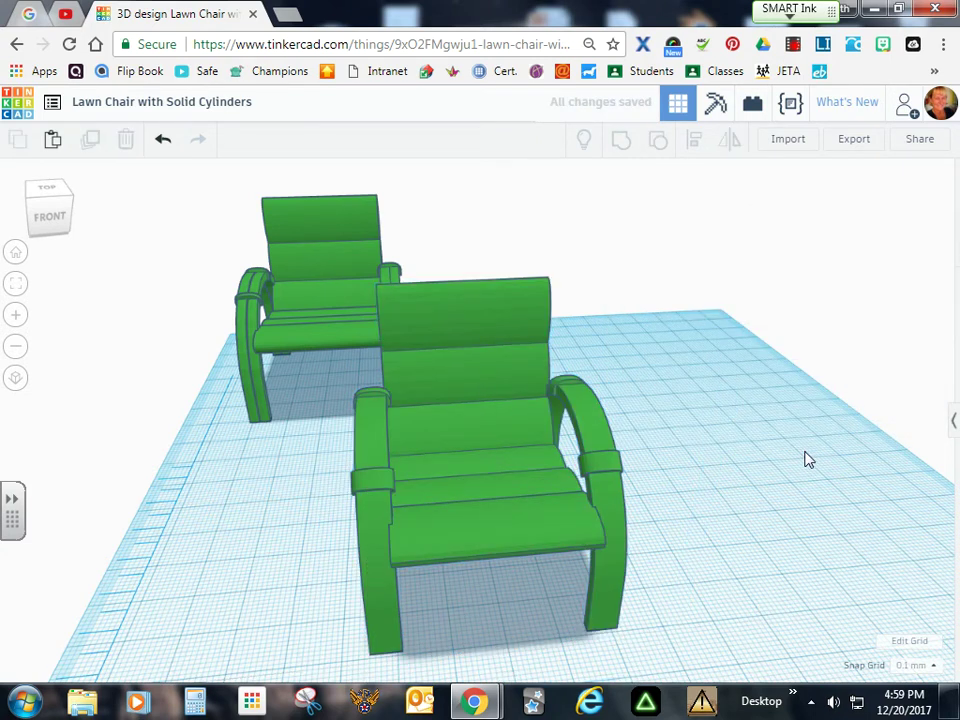
right_drag(754, 541, 861, 529)
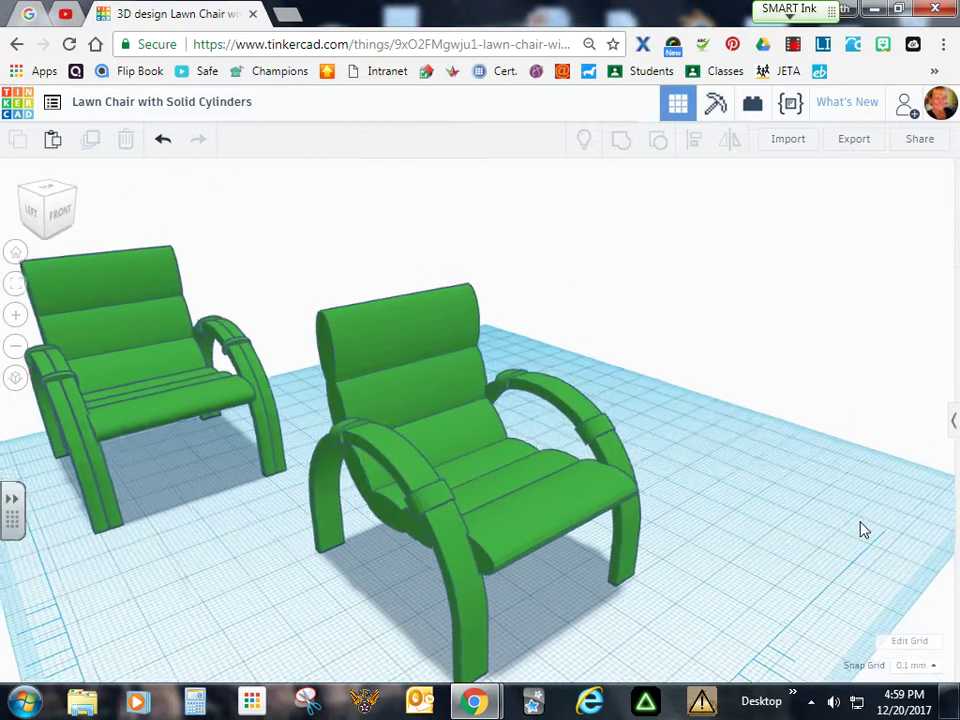